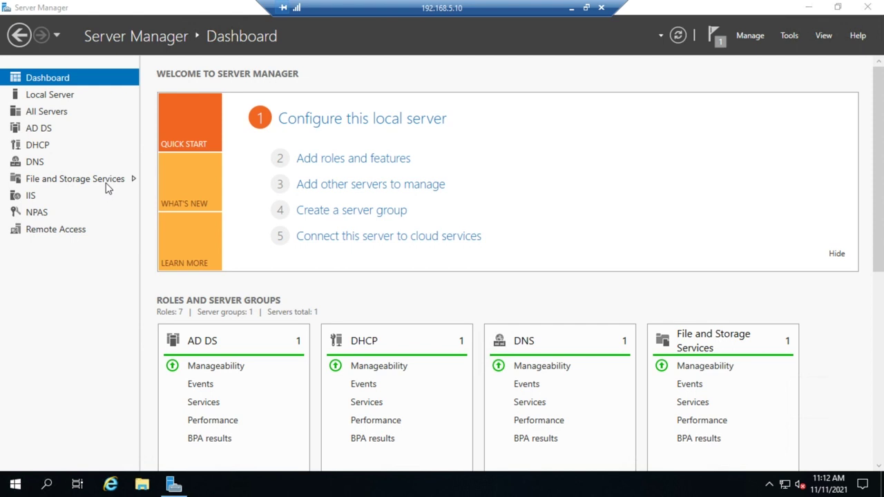
Look through the Accounting, Management, Production and Sales shares under File and Storage Services, and return to the dashboard.
{"action": "left_click", "coordinate": [125, 183]}
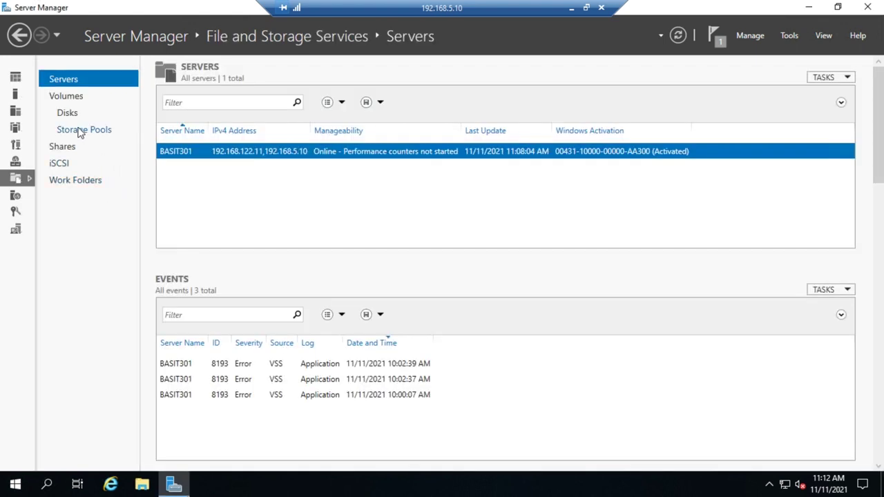
{"action": "left_click", "coordinate": [56, 152]}
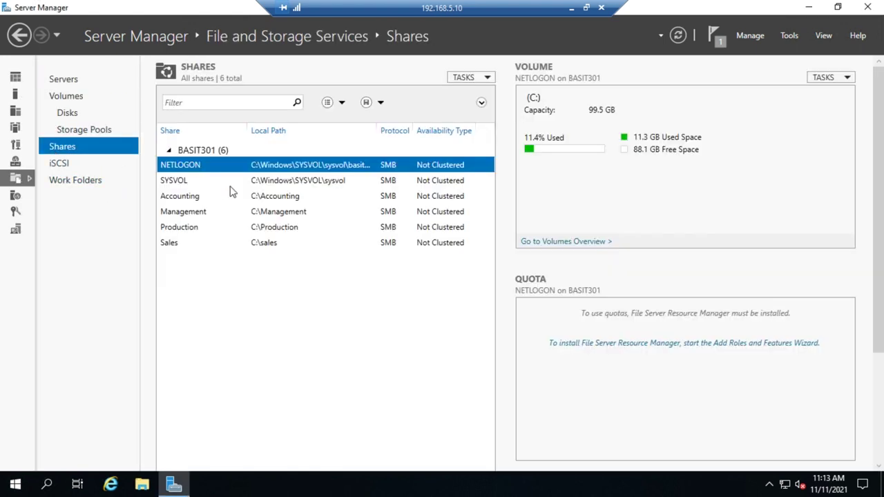
{"action": "left_click", "coordinate": [190, 198]}
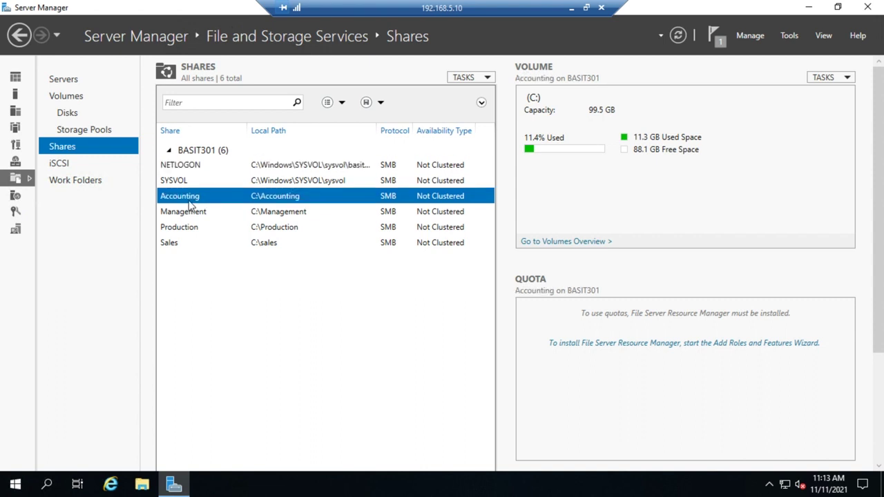
{"action": "left_click", "coordinate": [189, 216]}
{"action": "left_click", "coordinate": [186, 230]}
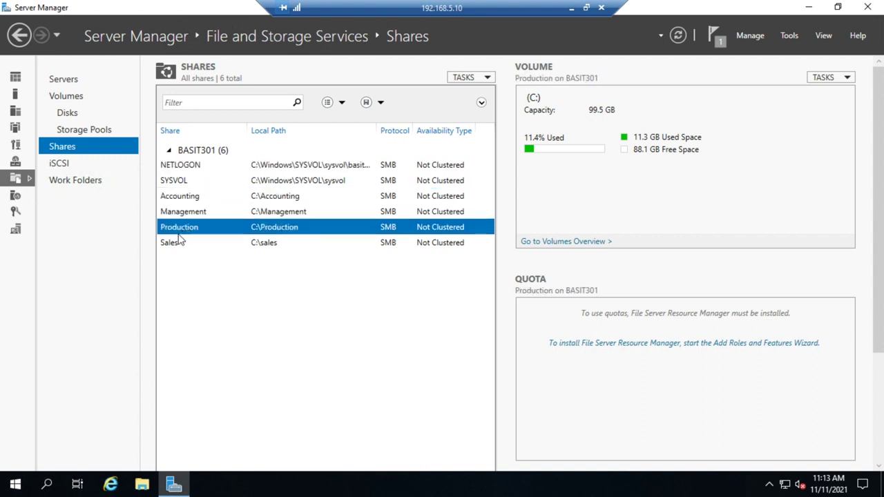
{"action": "left_click", "coordinate": [174, 243]}
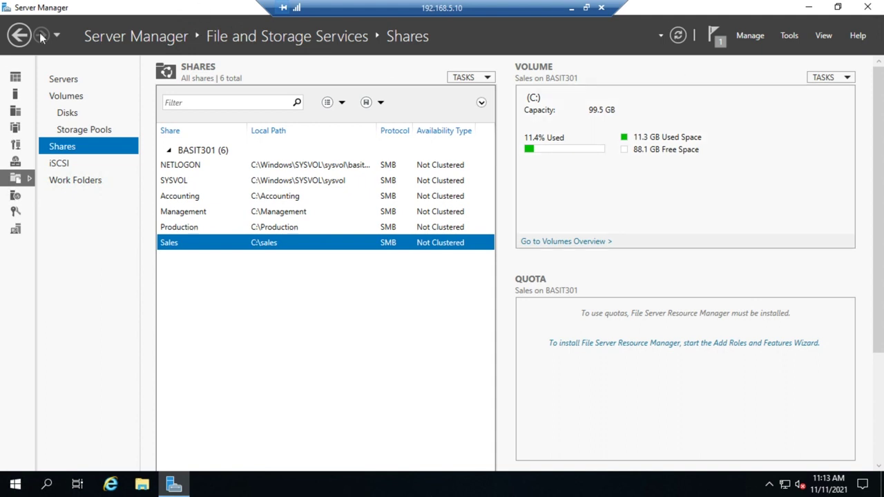
{"action": "left_click", "coordinate": [15, 74]}
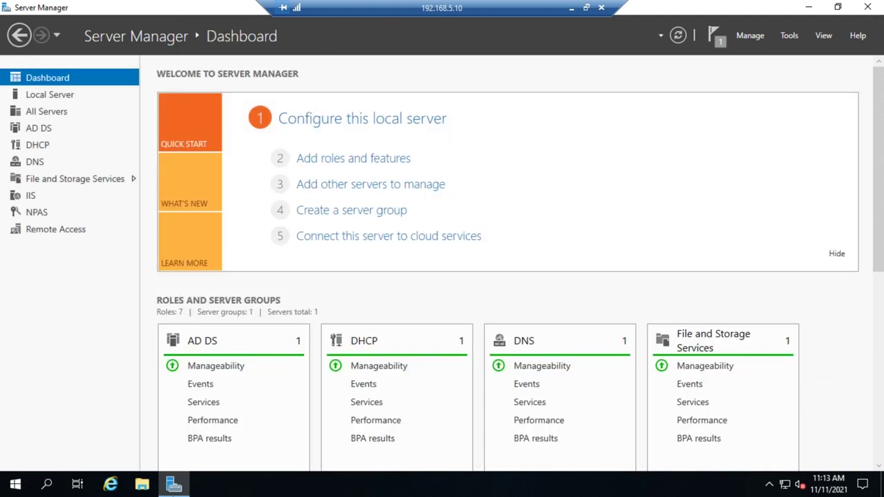
Switch to File Explorer and browse the shared folders at \\basit301.
{"action": "left_click", "coordinate": [141, 486]}
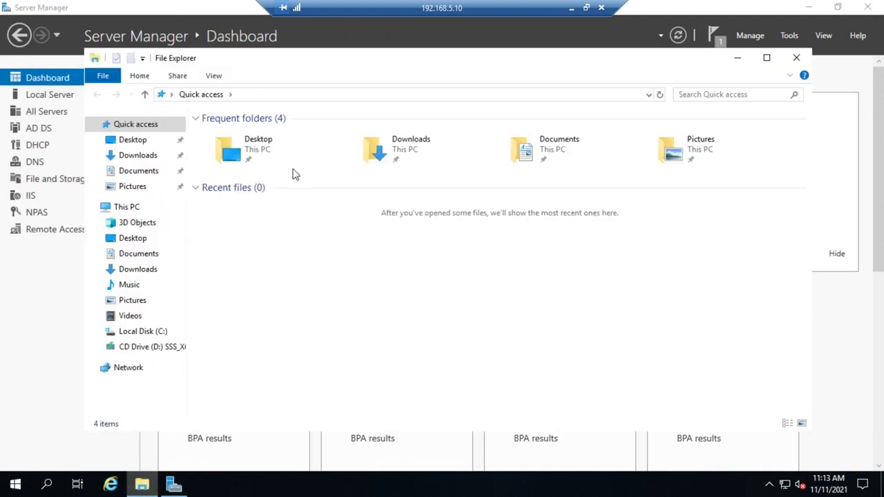
{"action": "left_click", "coordinate": [321, 93]}
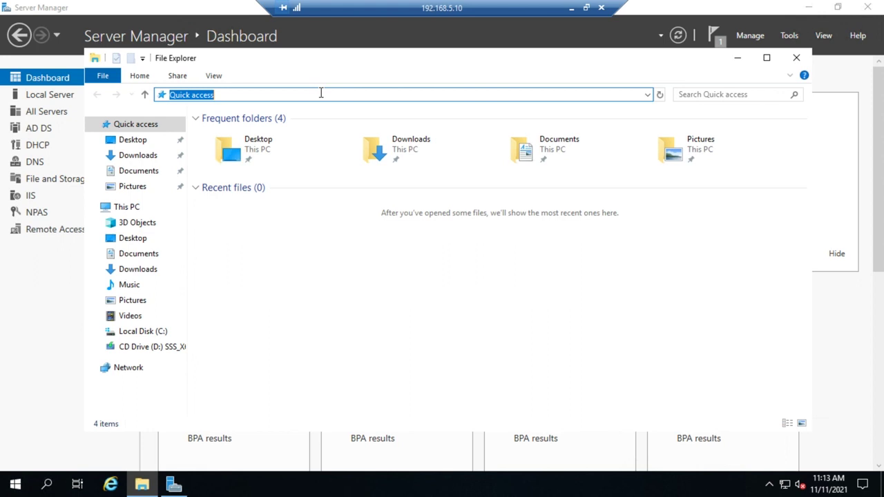
{"action": "type", "text": "\\\\"}
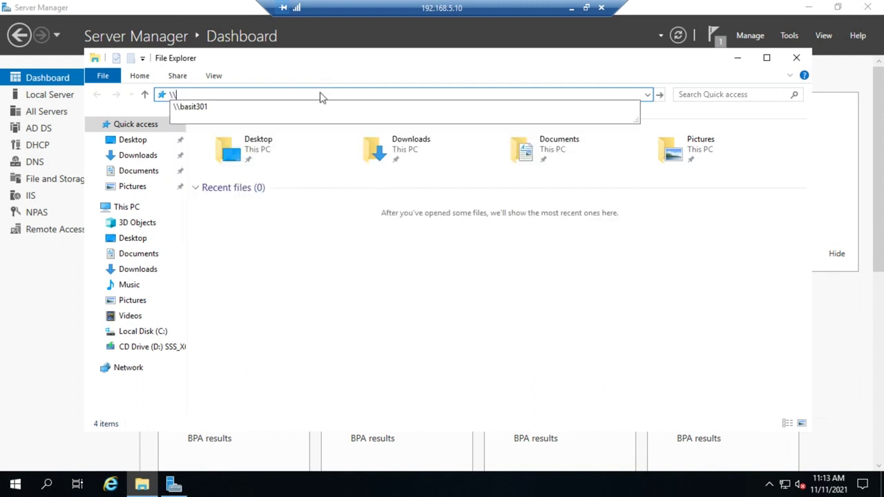
{"action": "type", "text": "basit301"}
{"action": "key", "text": "Return"}
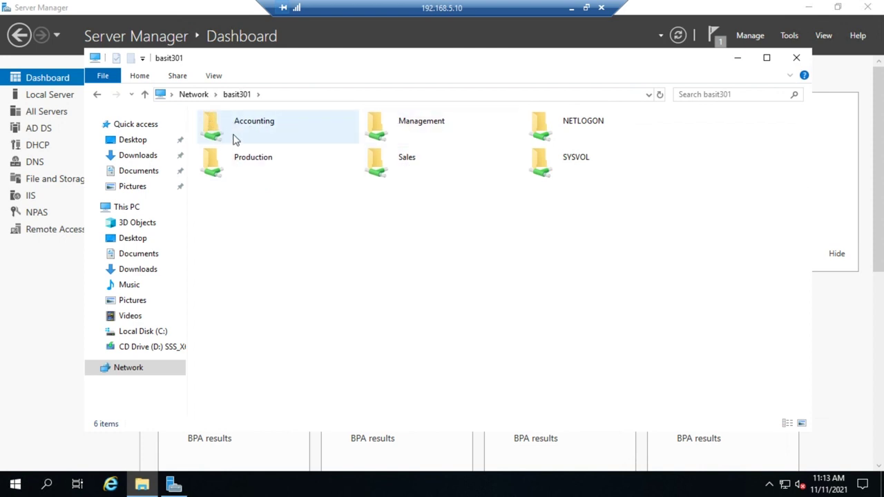
{"action": "mouse_move", "coordinate": [257, 135]}
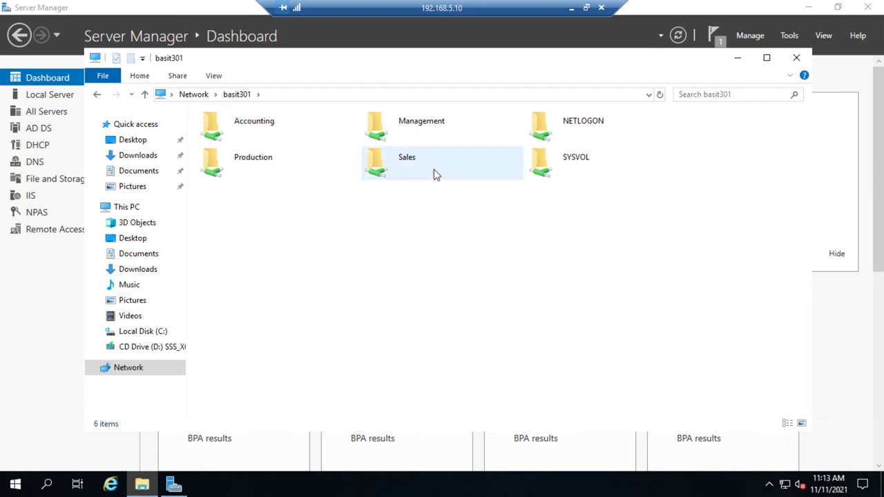
{"action": "mouse_move", "coordinate": [434, 173]}
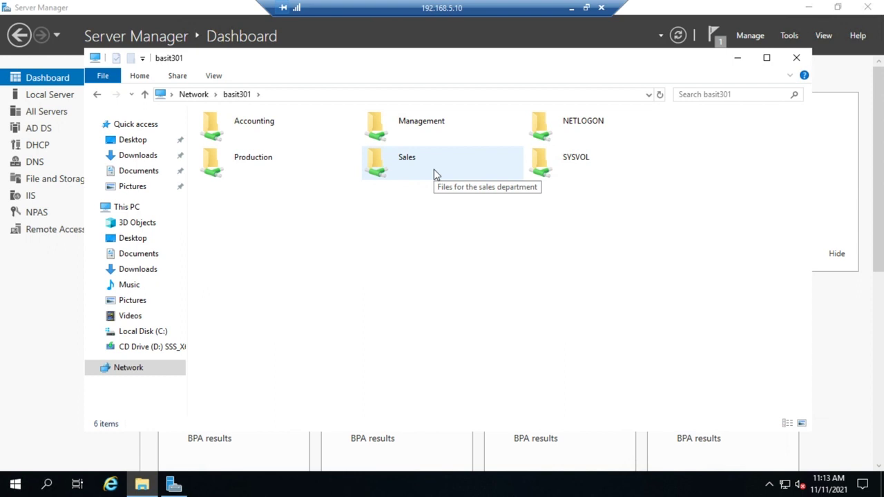
Map the Accounting share to drive Z: with reconnection at sign-in, check it under This PC, and close File Explorer.
{"action": "left_click", "coordinate": [264, 136]}
{"action": "right_click", "coordinate": [265, 136]}
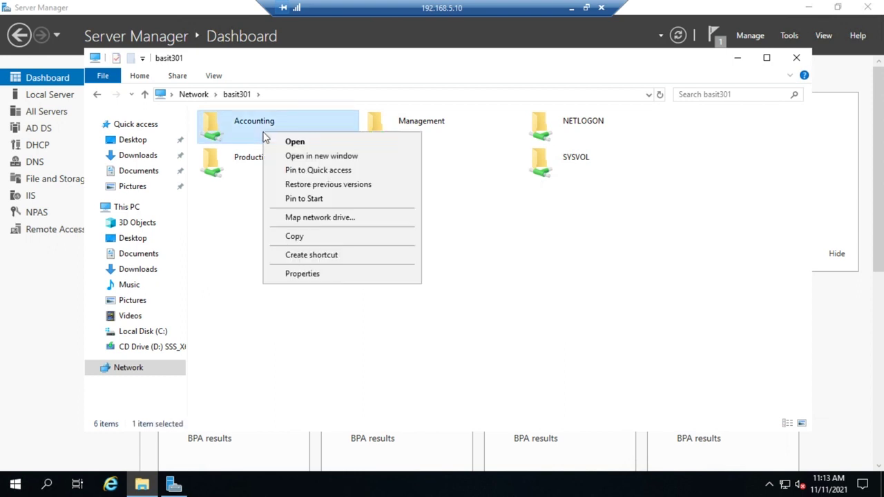
{"action": "left_click", "coordinate": [307, 218]}
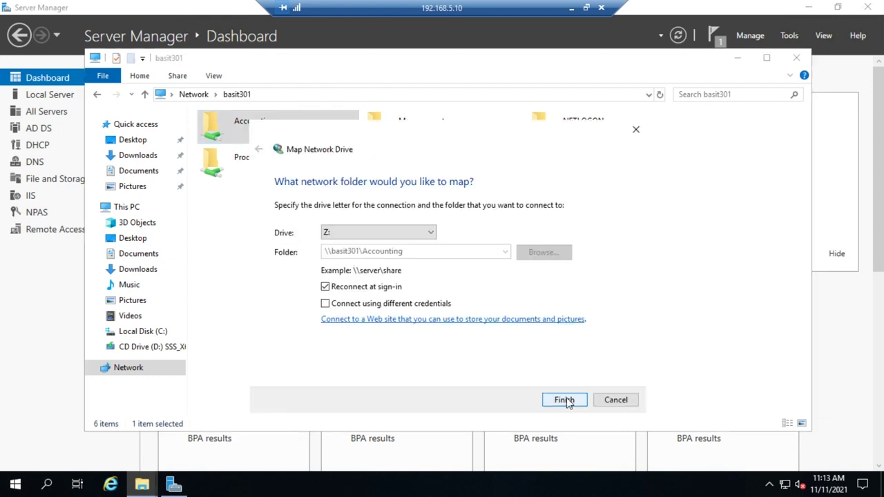
{"action": "left_click", "coordinate": [564, 400]}
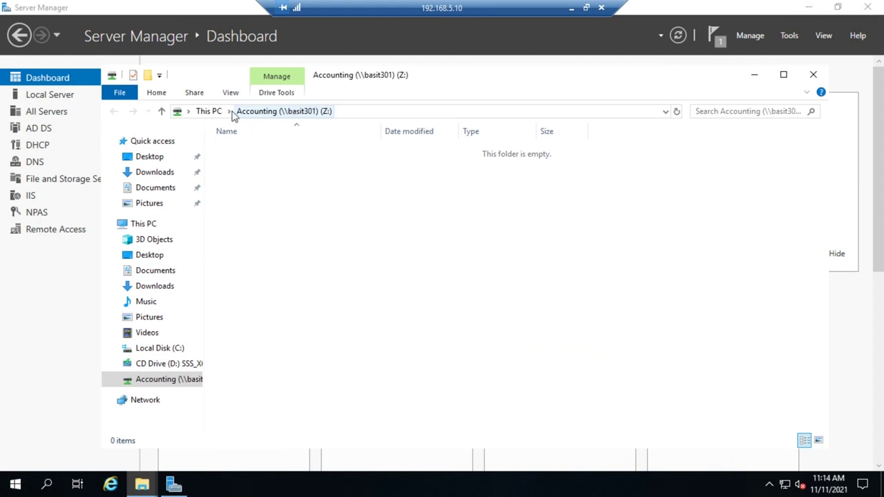
{"action": "left_click", "coordinate": [144, 225]}
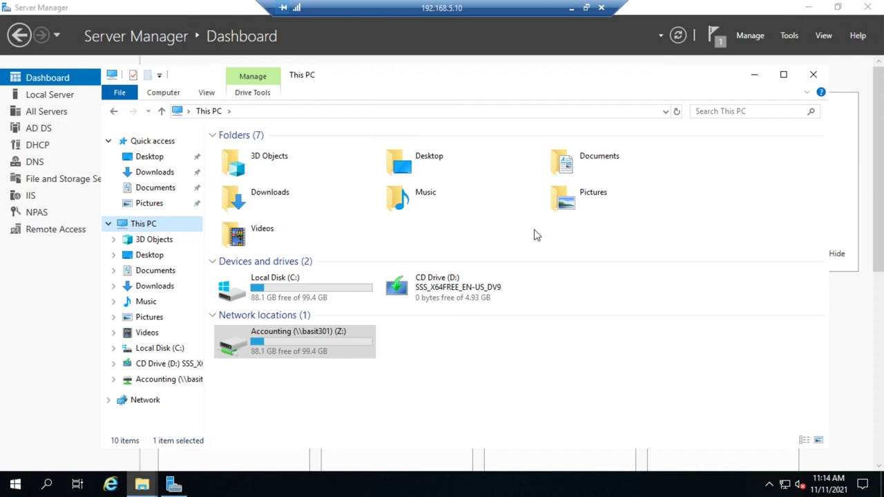
{"action": "left_click", "coordinate": [814, 76]}
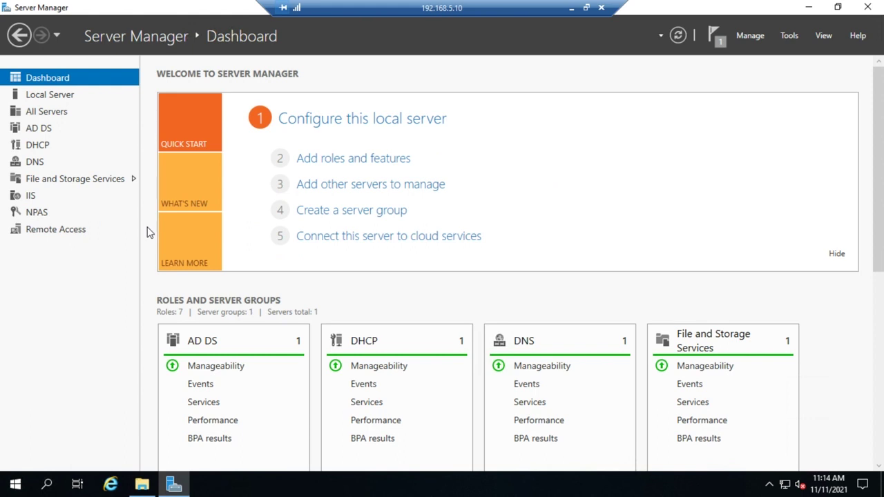
Open DFS Management from Server Manager in a maximized window and display its Namespaces node.
{"action": "left_click", "coordinate": [794, 35]}
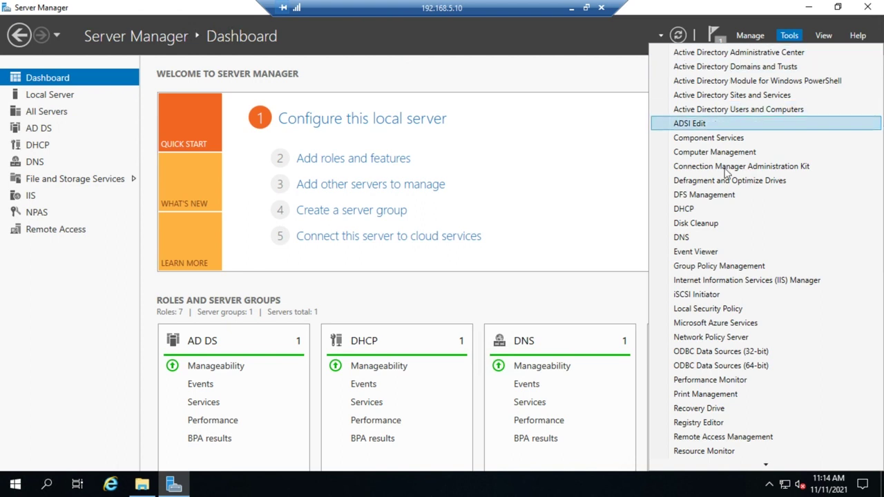
{"action": "left_click", "coordinate": [709, 200]}
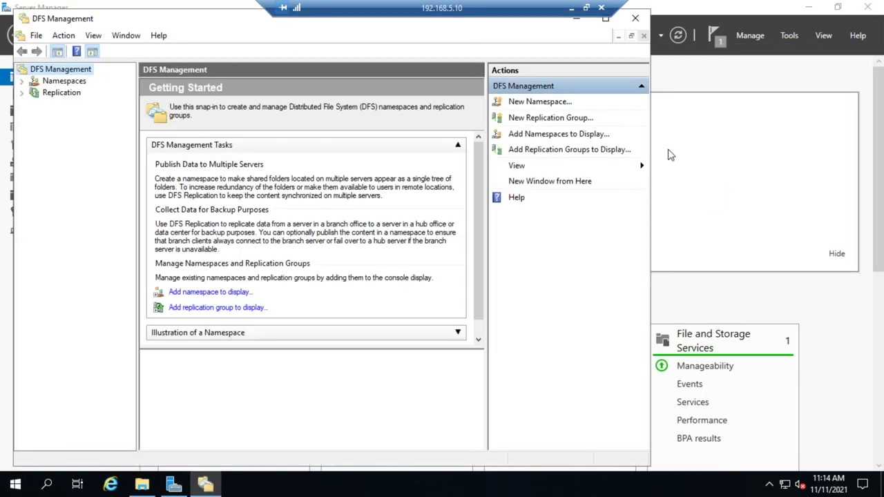
{"action": "left_click", "coordinate": [605, 19]}
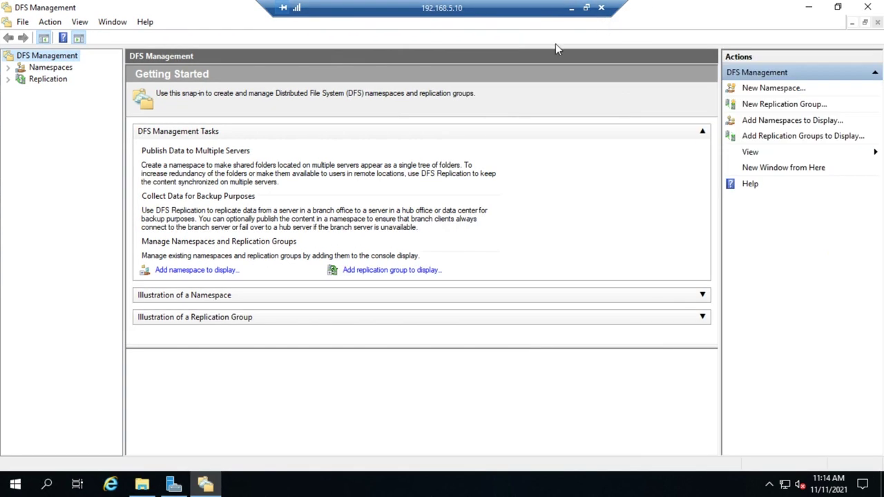
{"action": "left_click", "coordinate": [47, 70]}
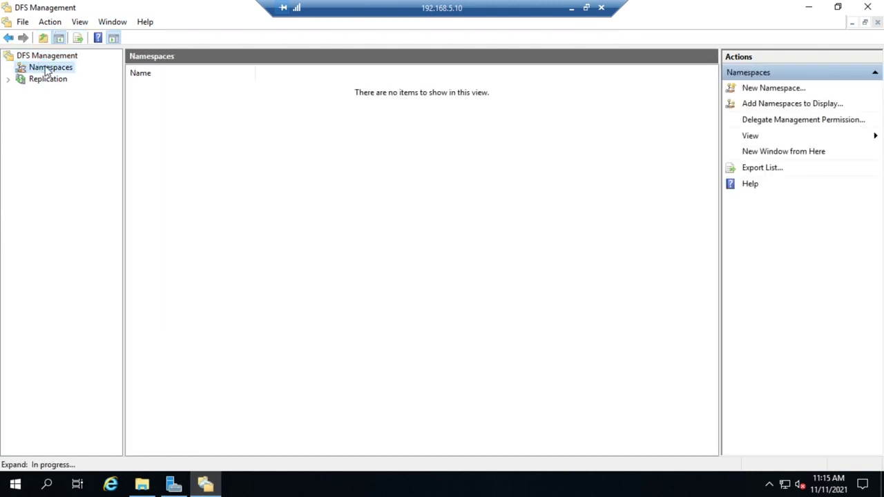
Start a new namespace and specify basit301 as the namespace server.
{"action": "left_click", "coordinate": [772, 93]}
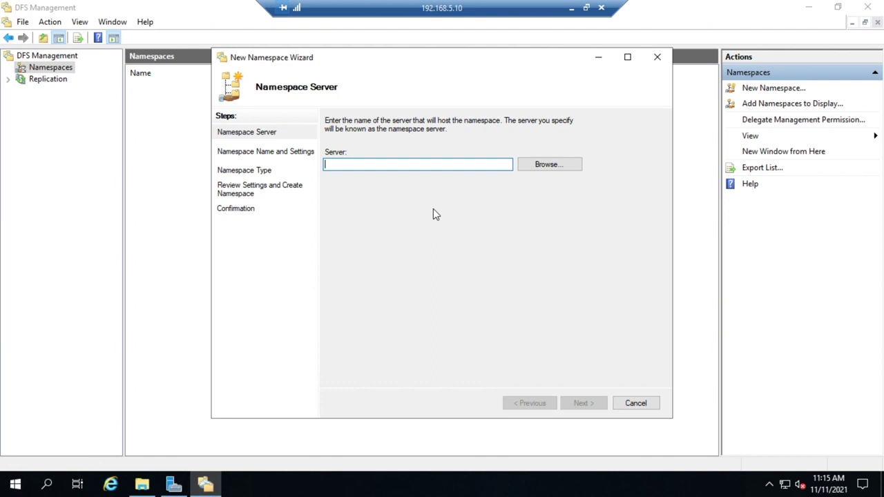
{"action": "type", "text": "b"}
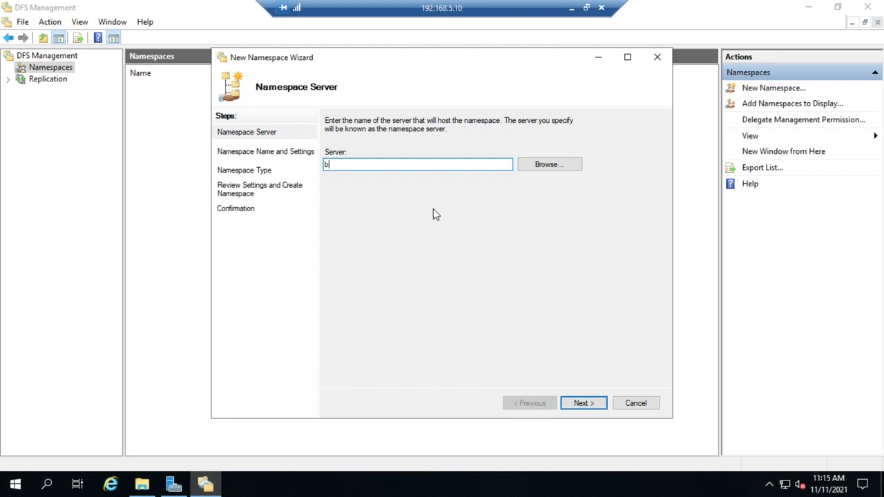
{"action": "type", "text": "asit301"}
{"action": "left_click", "coordinate": [594, 402]}
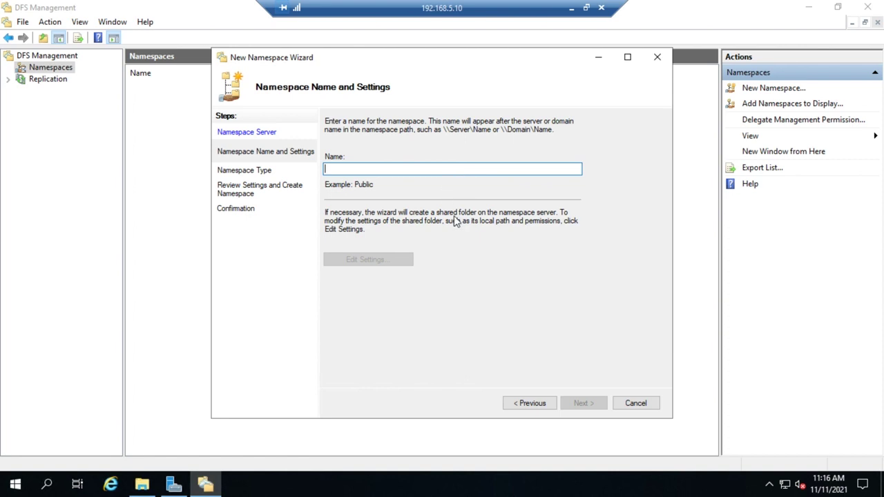
Name the namespace CompanyFiles and give administrators full access and other users read and write permissions on its shared folder.
{"action": "type", "text": "Com"}
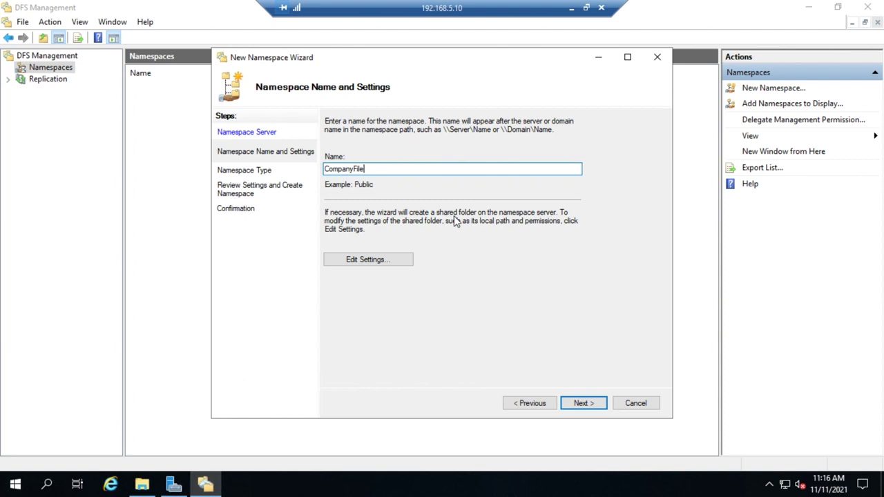
{"action": "type", "text": "panyFiles"}
{"action": "left_click", "coordinate": [387, 261]}
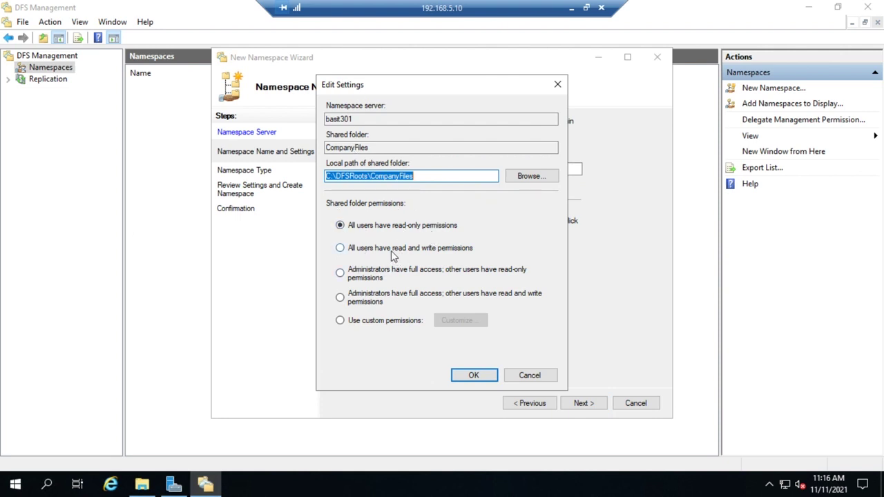
{"action": "left_click", "coordinate": [366, 252]}
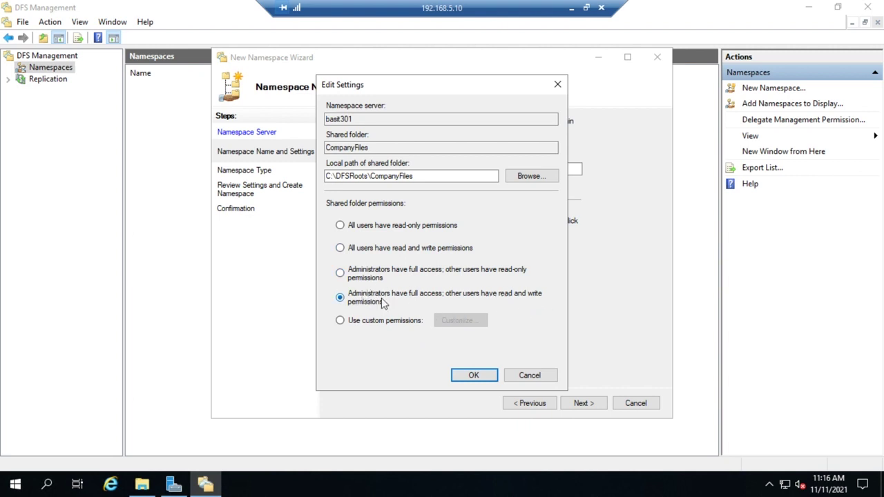
{"action": "left_click", "coordinate": [482, 382]}
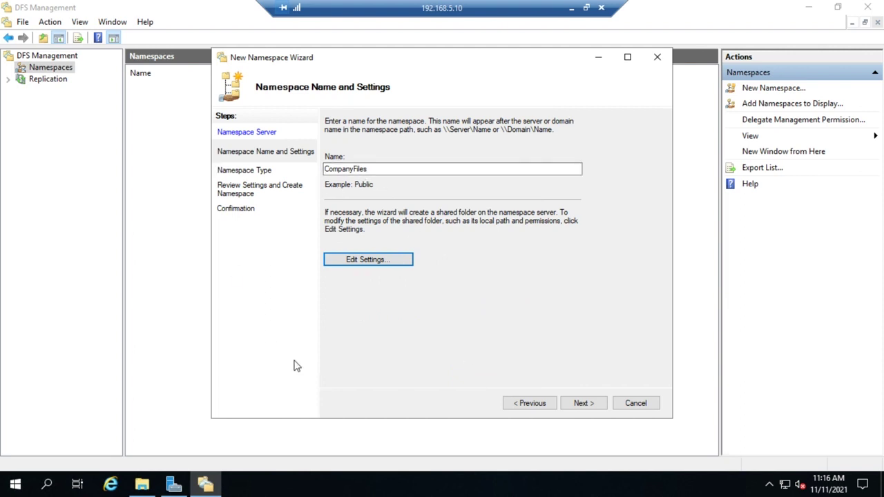
{"action": "left_click", "coordinate": [591, 407]}
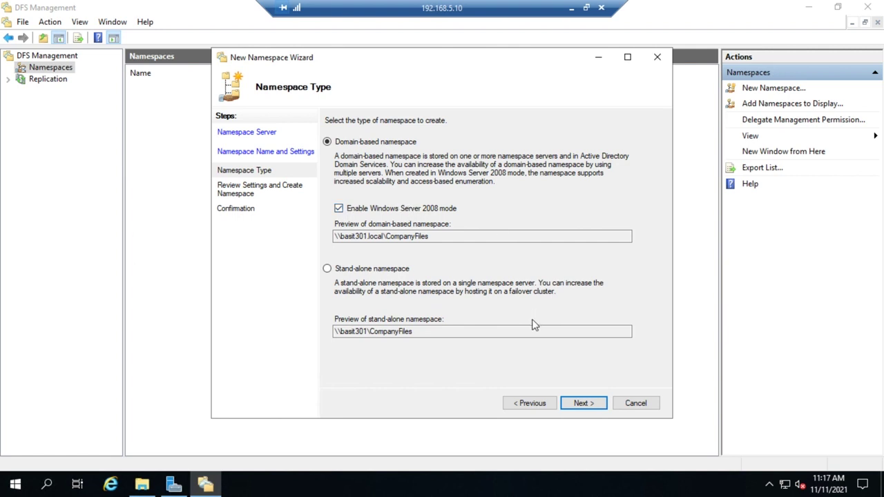
Create CompanyFiles as a domain-based namespace with Windows Server 2008 mode enabled, and select it in the namespace list.
{"action": "left_click", "coordinate": [586, 402]}
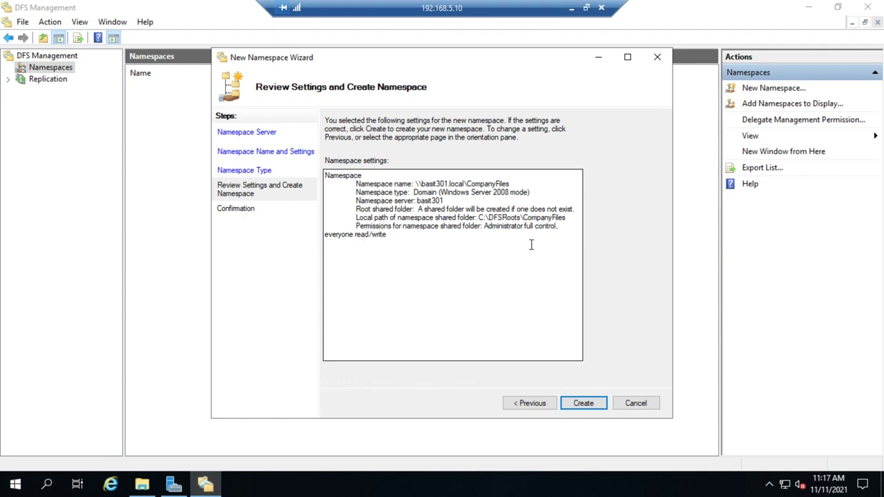
{"action": "left_click", "coordinate": [583, 404]}
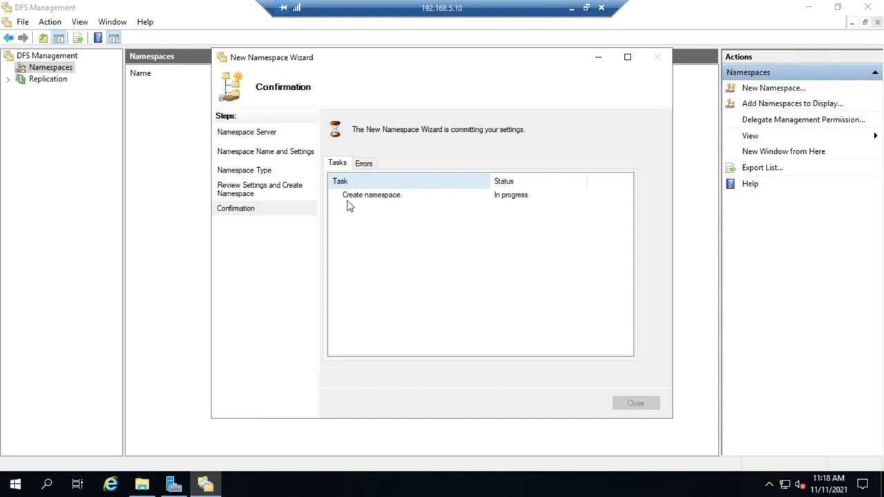
{"action": "left_click", "coordinate": [364, 164]}
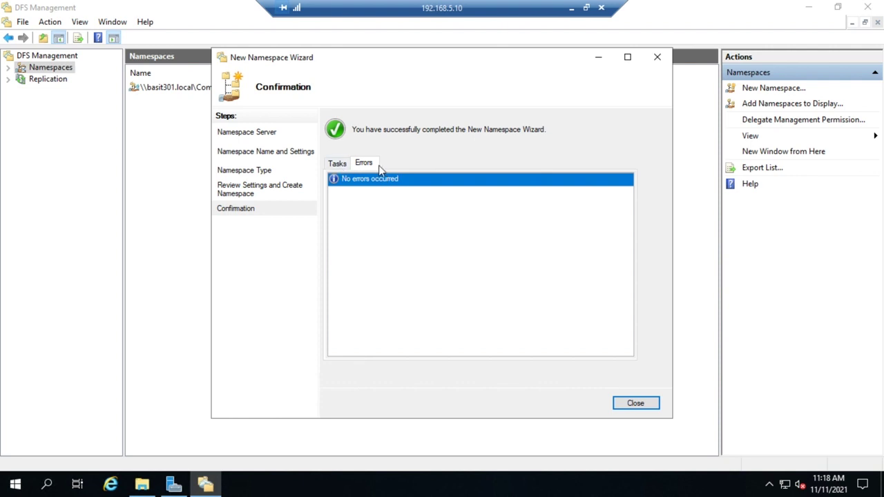
{"action": "left_click", "coordinate": [337, 166]}
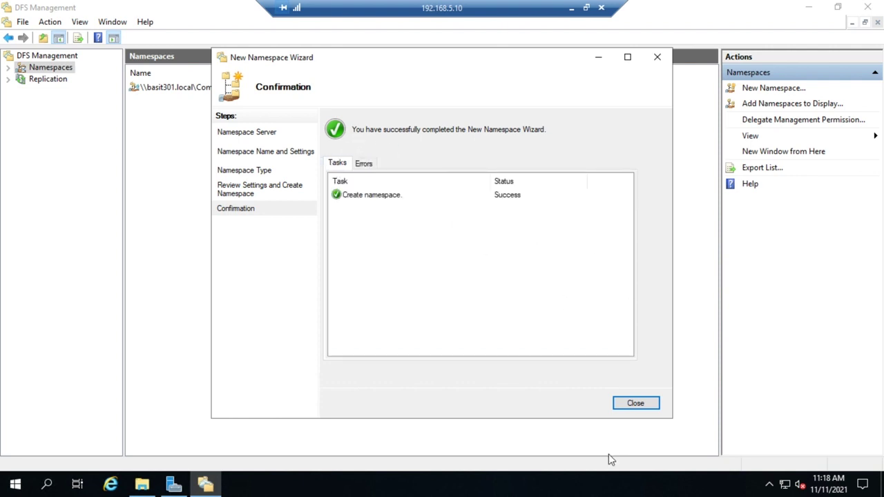
{"action": "left_click", "coordinate": [635, 403]}
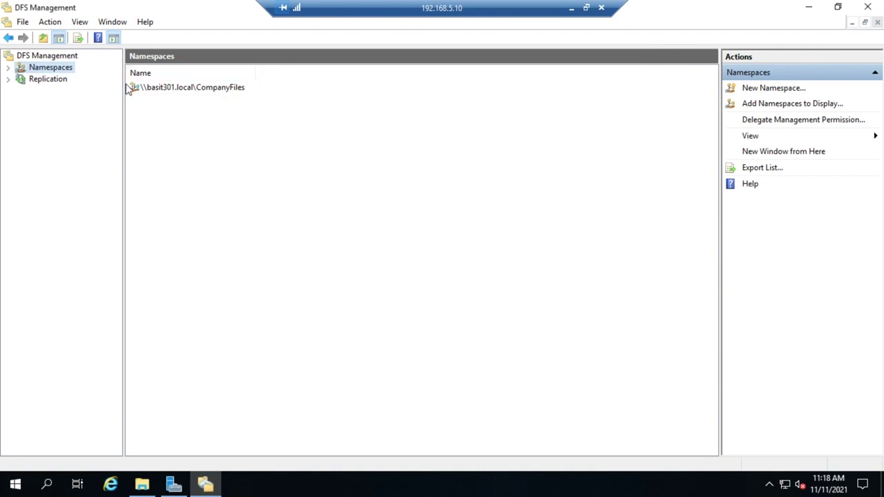
{"action": "left_click", "coordinate": [158, 96]}
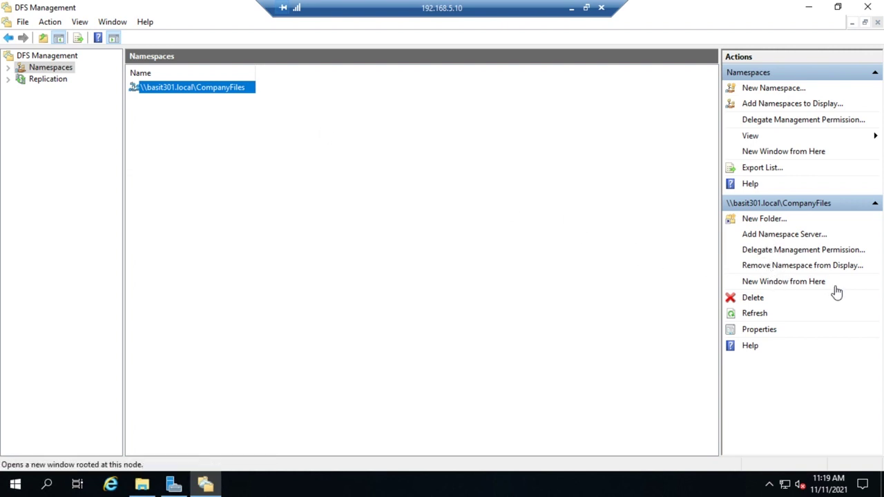
Create a folder named Sales in the CompanyFiles namespace with \\basit301\sales as its folder target.
{"action": "right_click", "coordinate": [229, 88]}
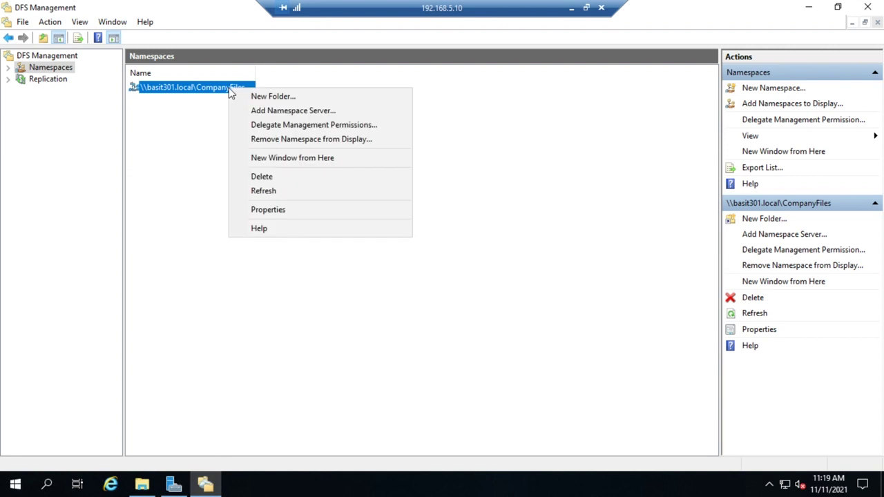
{"action": "left_click", "coordinate": [273, 98]}
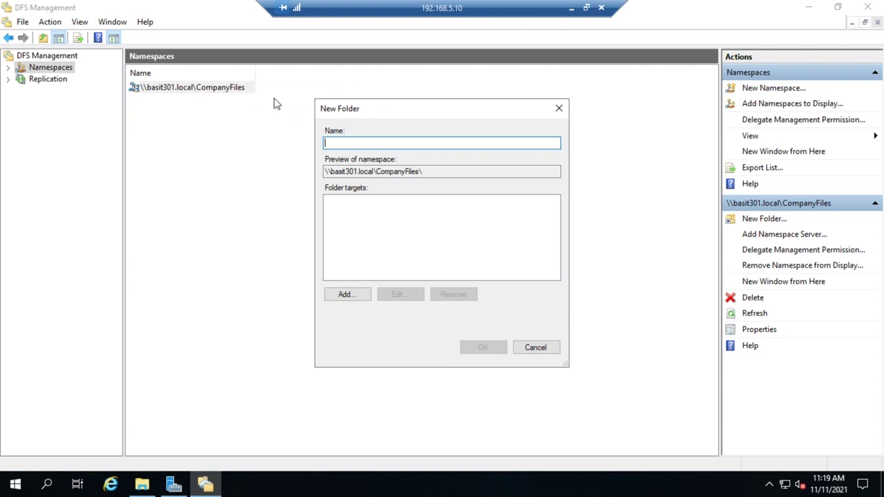
{"action": "type", "text": "Sales"}
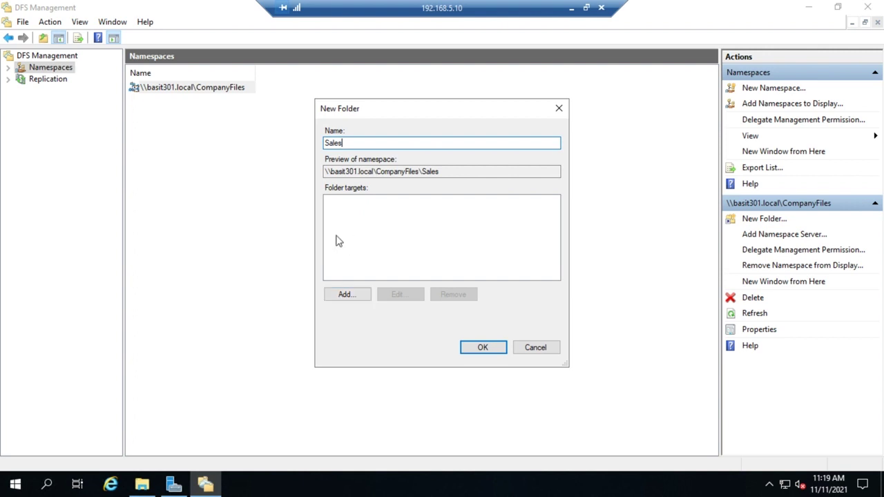
{"action": "left_click", "coordinate": [344, 295]}
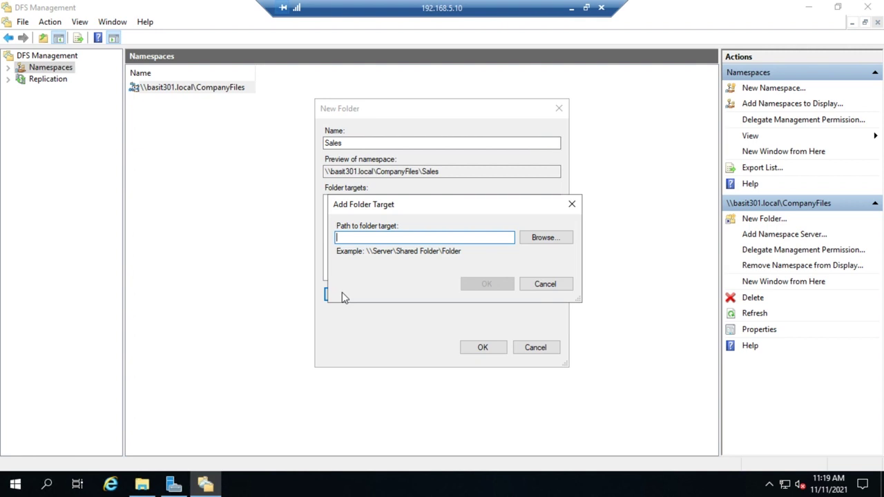
{"action": "type", "text": "\\\\basit301\\sales"}
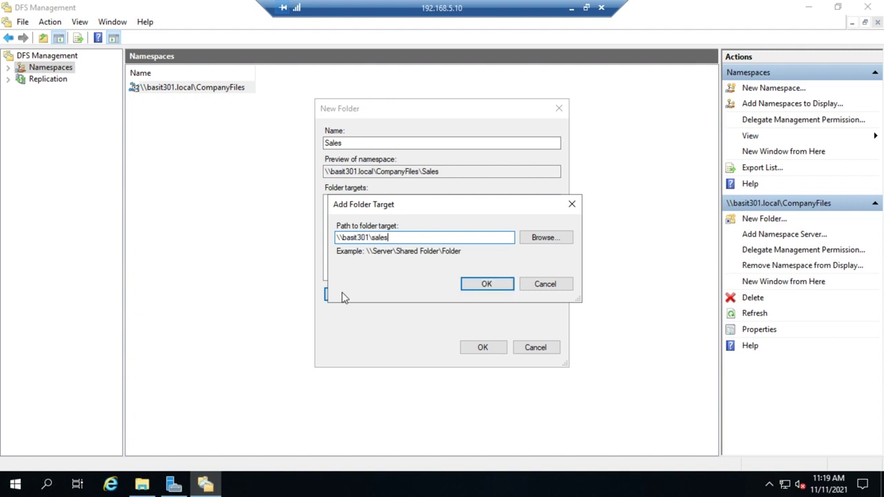
{"action": "left_click", "coordinate": [481, 285]}
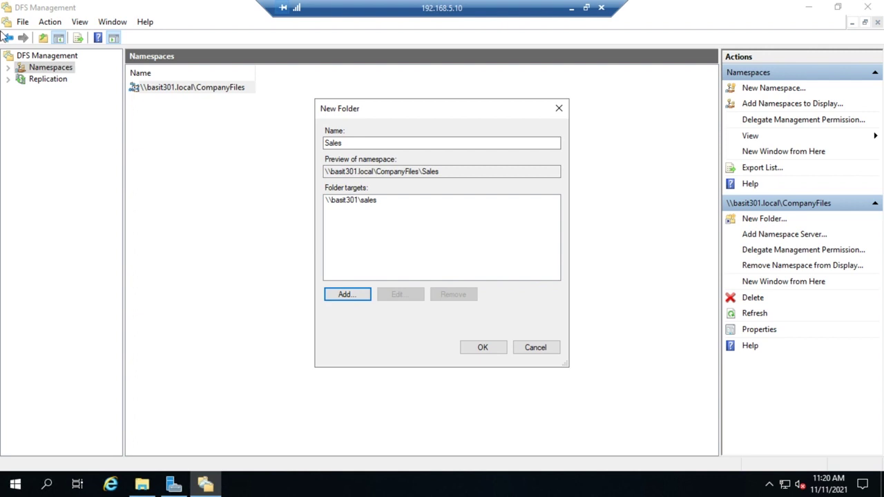
{"action": "left_click", "coordinate": [481, 347]}
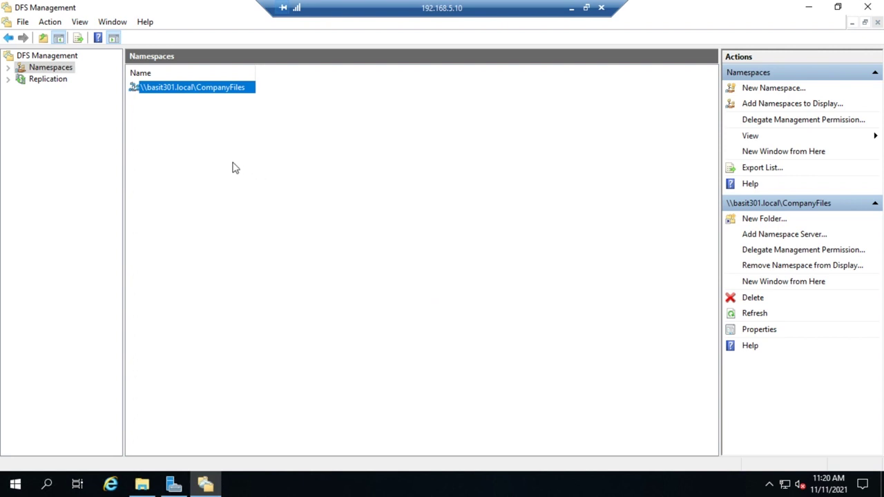
Start another new folder in the CompanyFiles namespace and name it Accounting.
{"action": "right_click", "coordinate": [195, 92]}
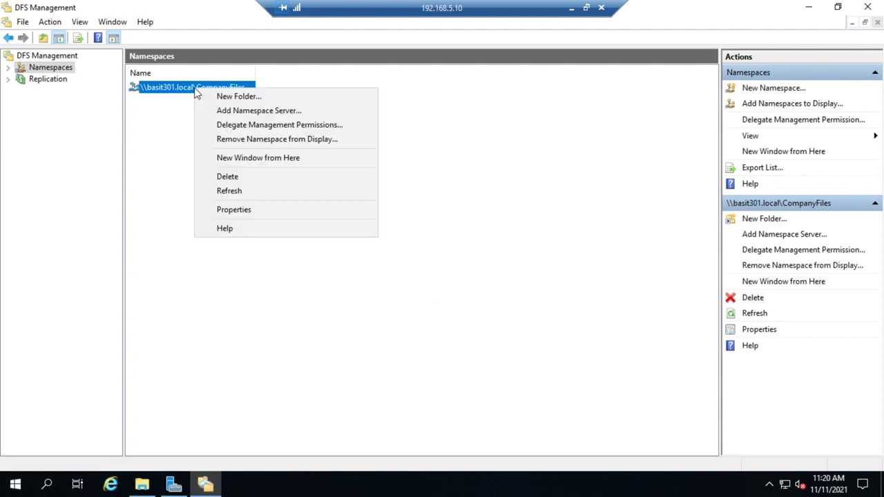
{"action": "left_click", "coordinate": [224, 97]}
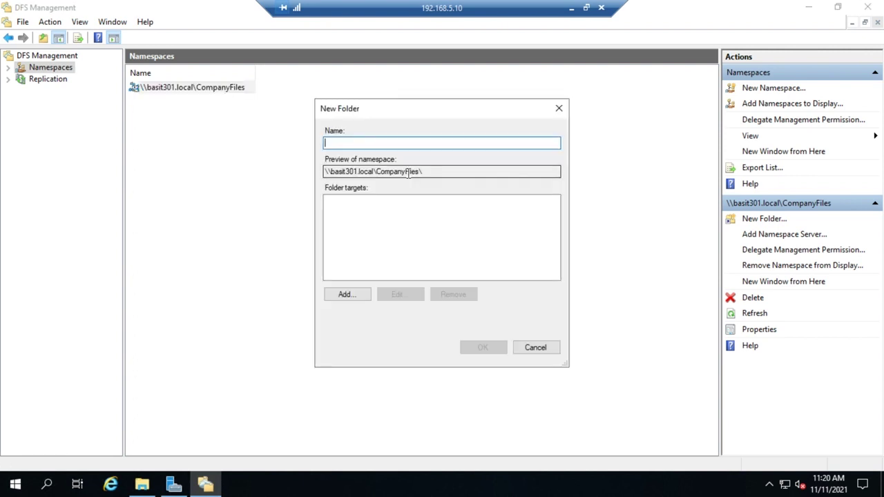
{"action": "type", "text": "accounting"}
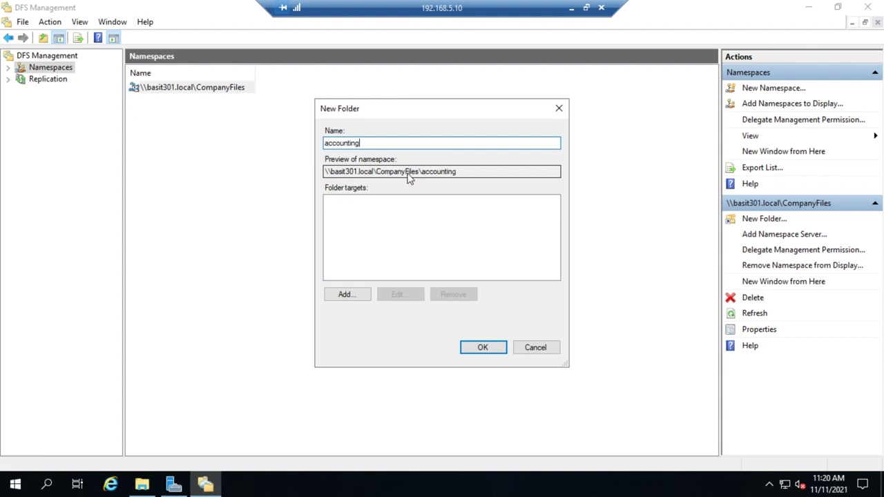
{"action": "key", "text": "BackSpace"}
{"action": "key", "text": "BackSpace"}
{"action": "key", "text": "BackSpace"}
{"action": "key", "text": "BackSpace"}
{"action": "key", "text": "BackSpace"}
{"action": "key", "text": "BackSpace"}
{"action": "key", "text": "BackSpace"}
{"action": "key", "text": "BackSpace"}
{"action": "key", "text": "BackSpace"}
{"action": "key", "text": "BackSpace"}
{"action": "type", "text": "a"}
{"action": "key", "text": "BackSpace"}
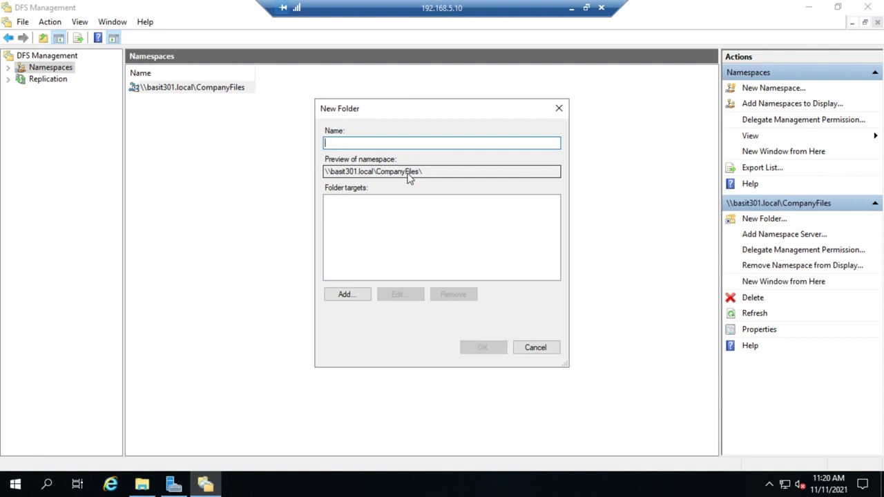
{"action": "type", "text": "Accounting"}
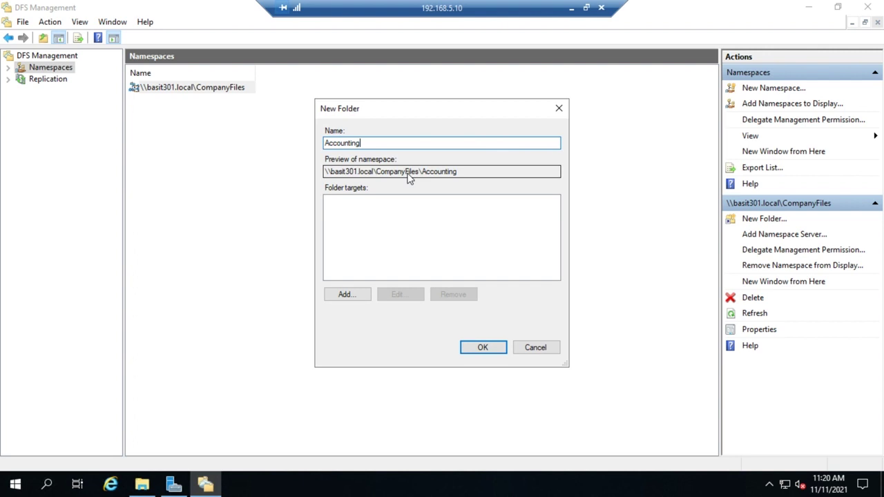
Add the shared folder Accounting on BASIT301 as the new folder's target and create the folder.
{"action": "left_click", "coordinate": [349, 295]}
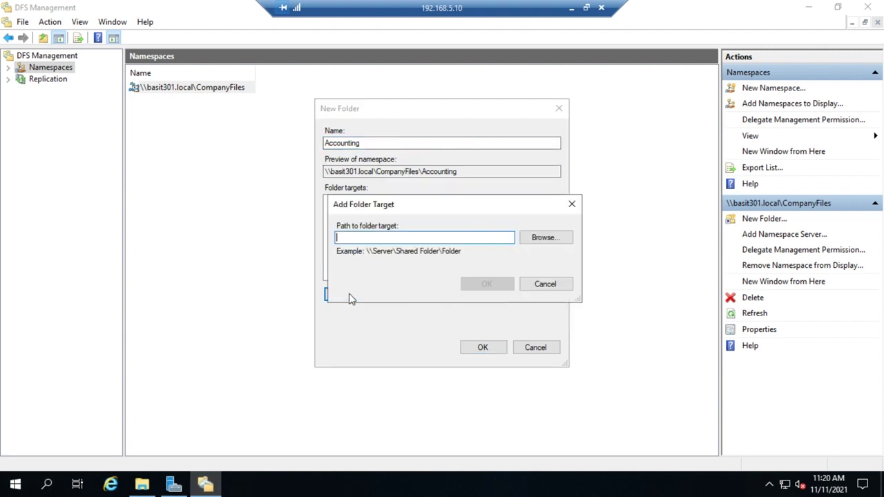
{"action": "left_click", "coordinate": [542, 238]}
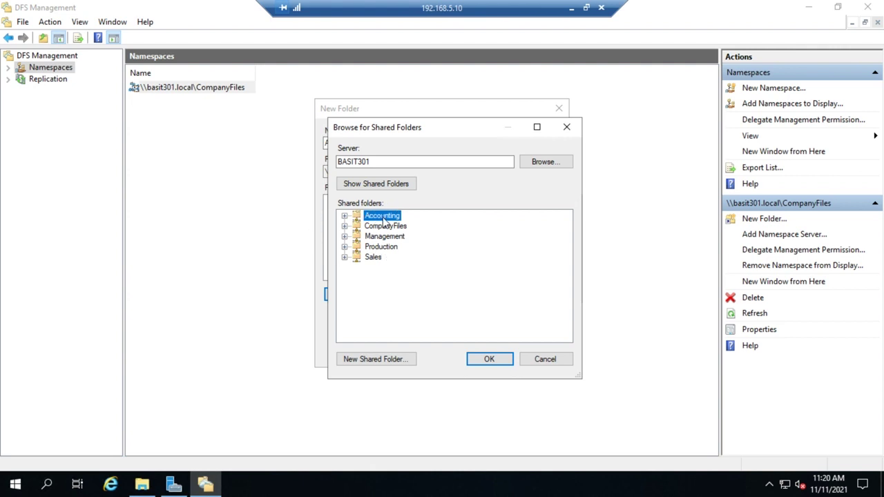
{"action": "left_click", "coordinate": [477, 363]}
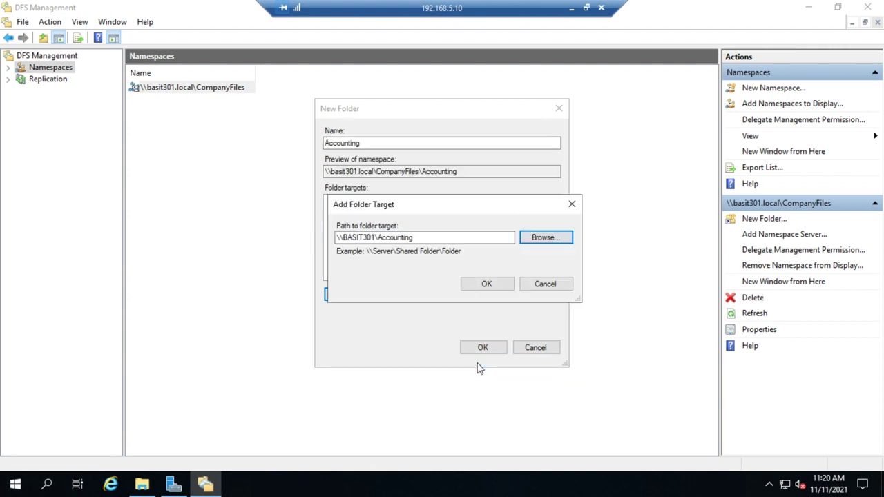
{"action": "left_click", "coordinate": [489, 284]}
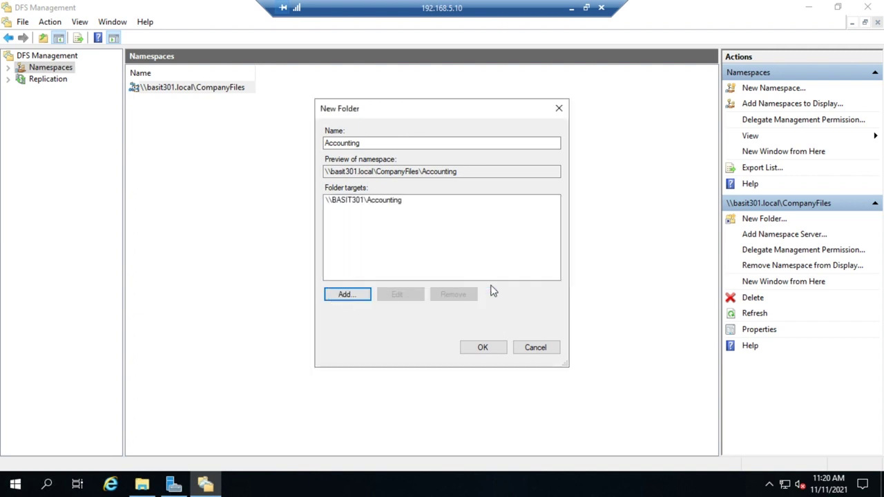
{"action": "left_click", "coordinate": [487, 349]}
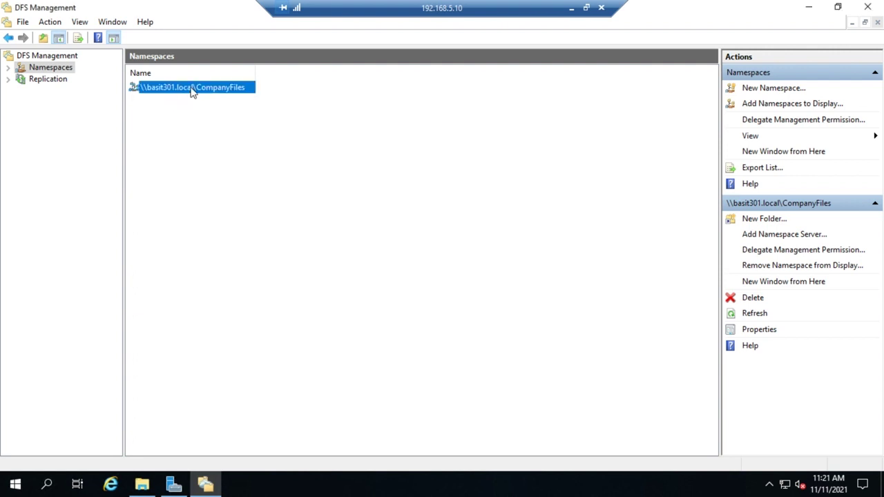
Create a Management folder in the CompanyFiles namespace, choosing the Management share on BASIT301 as its folder target.
{"action": "right_click", "coordinate": [193, 92]}
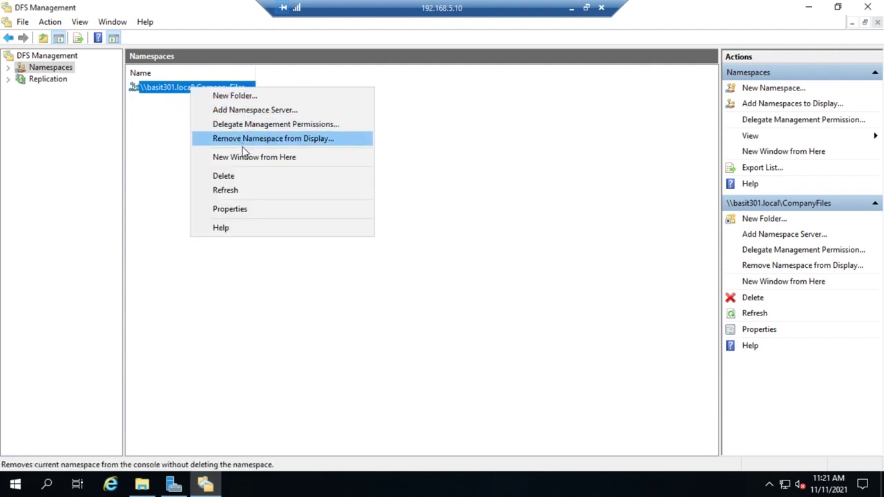
{"action": "left_click", "coordinate": [236, 96]}
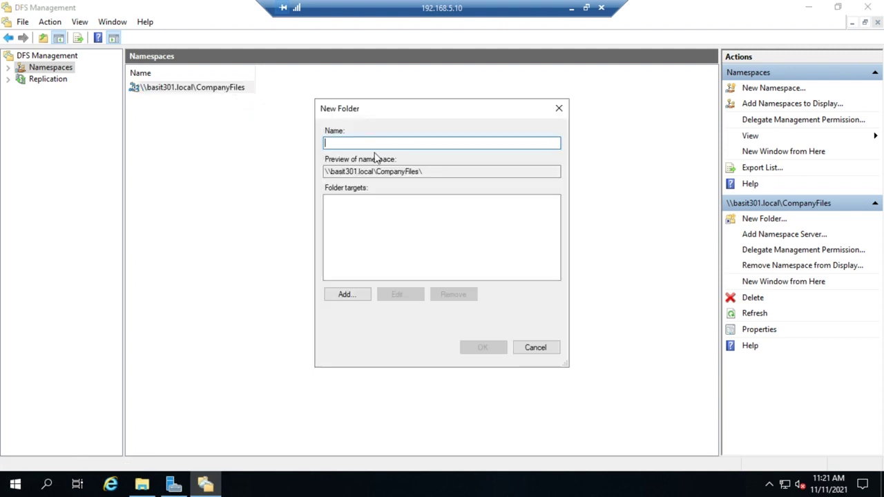
{"action": "type", "text": "Management"}
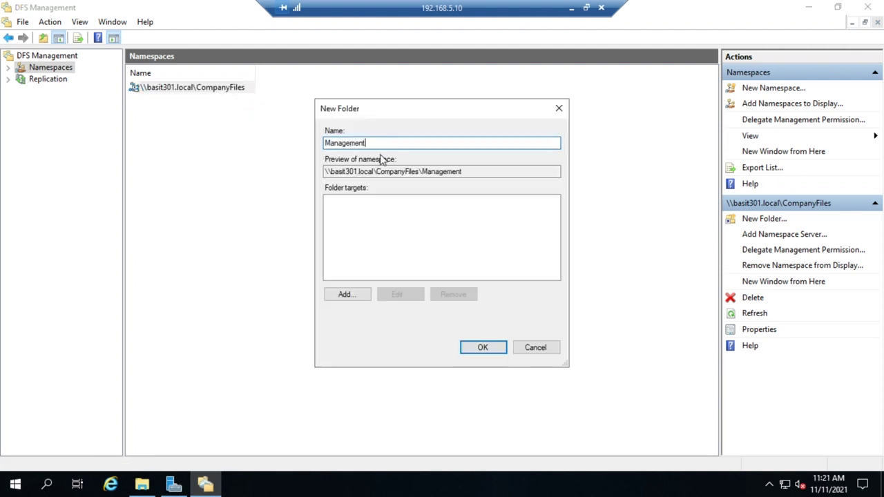
{"action": "left_click", "coordinate": [341, 297]}
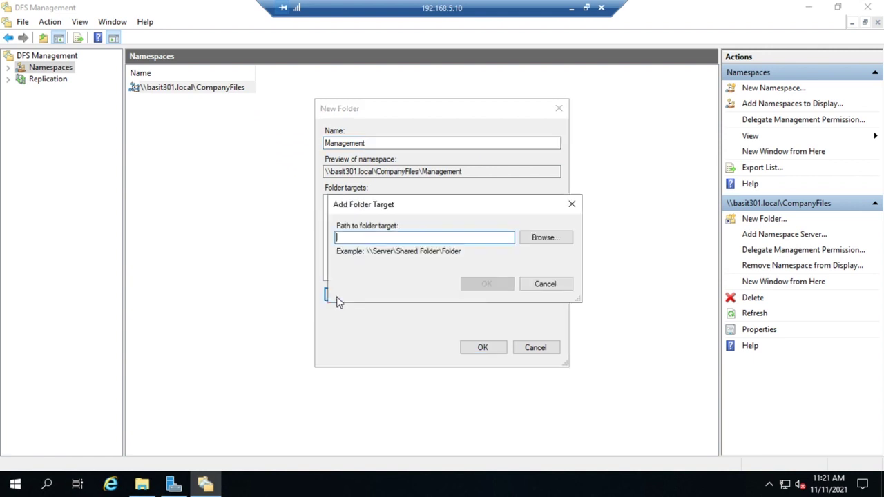
{"action": "left_click", "coordinate": [545, 237]}
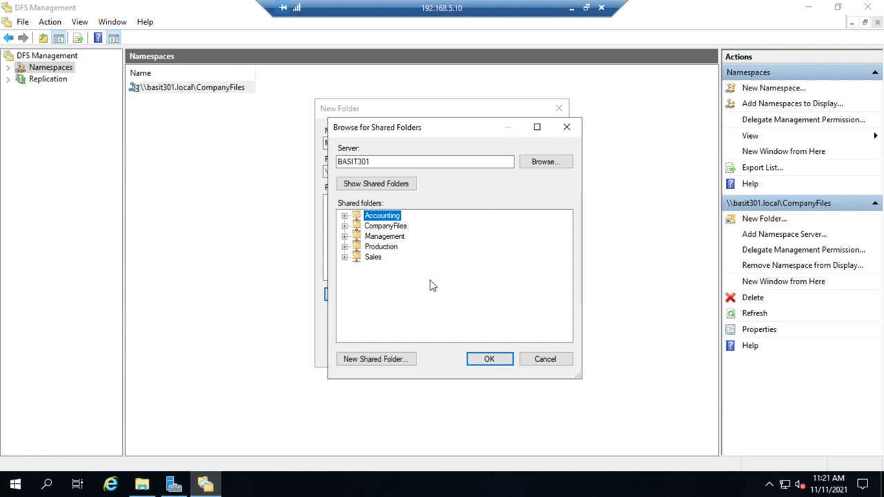
{"action": "left_click", "coordinate": [399, 189]}
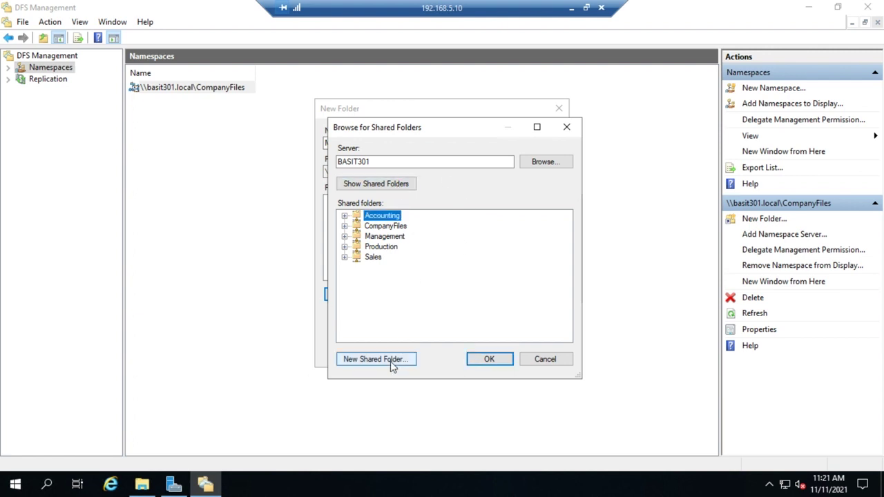
{"action": "left_click", "coordinate": [385, 237]}
{"action": "left_click", "coordinate": [494, 361]}
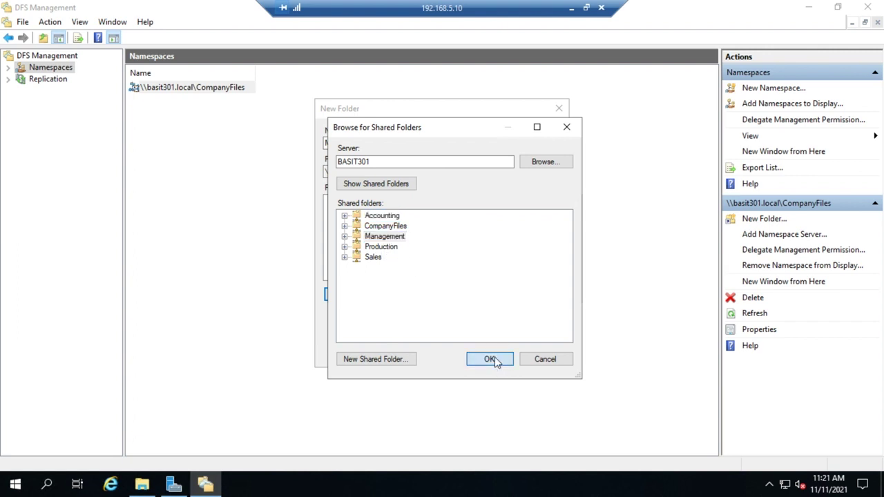
{"action": "left_click", "coordinate": [493, 283]}
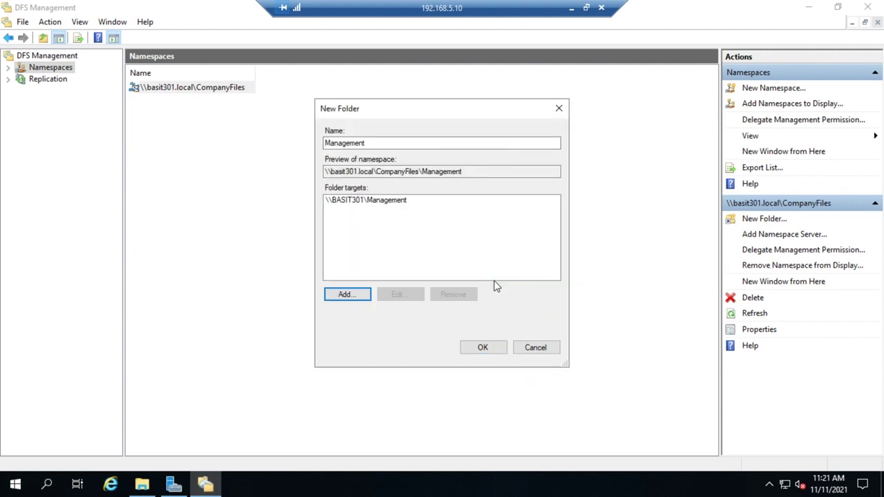
{"action": "left_click", "coordinate": [485, 338]}
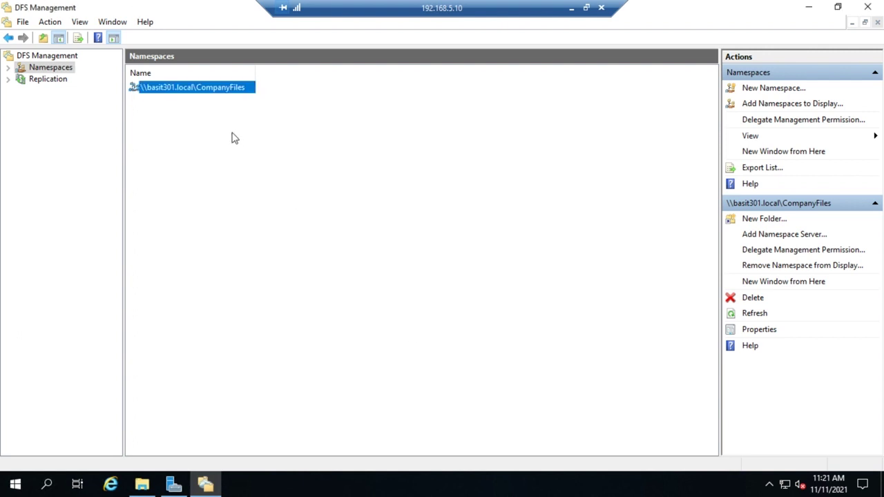
Create a folder named Production in the CompanyFiles namespace with \\basit301\production as its folder target.
{"action": "right_click", "coordinate": [206, 99]}
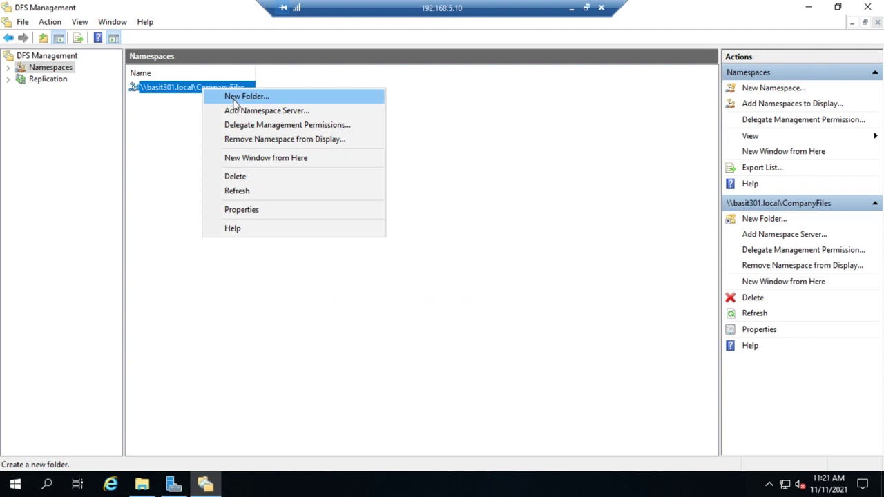
{"action": "left_click", "coordinate": [233, 95]}
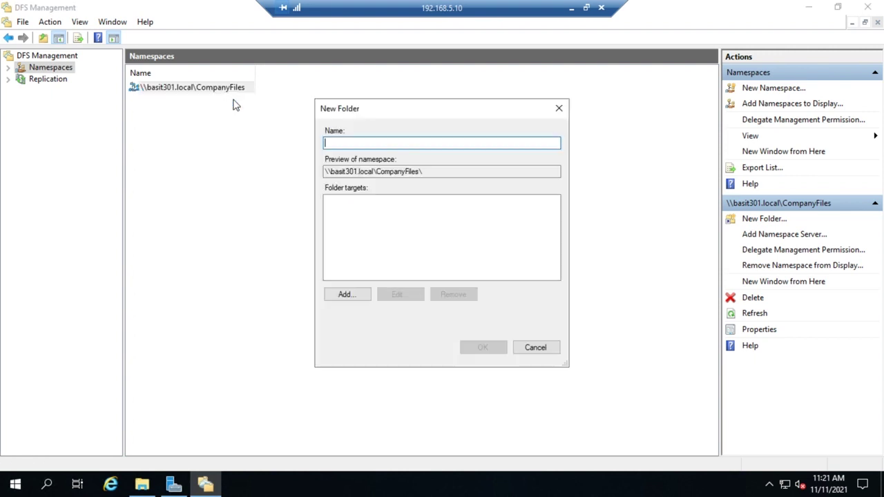
{"action": "left_click", "coordinate": [347, 295]}
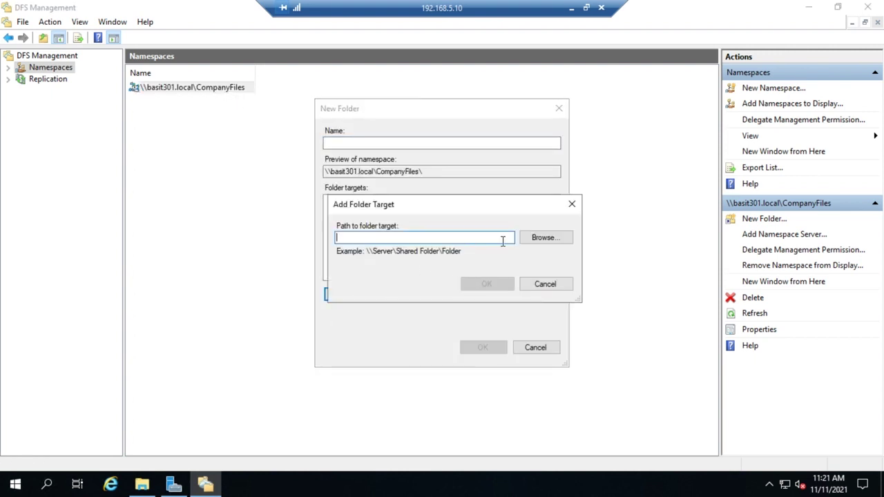
{"action": "type", "text": "\\\\basit301\\proe"}
{"action": "type", "text": "uction"}
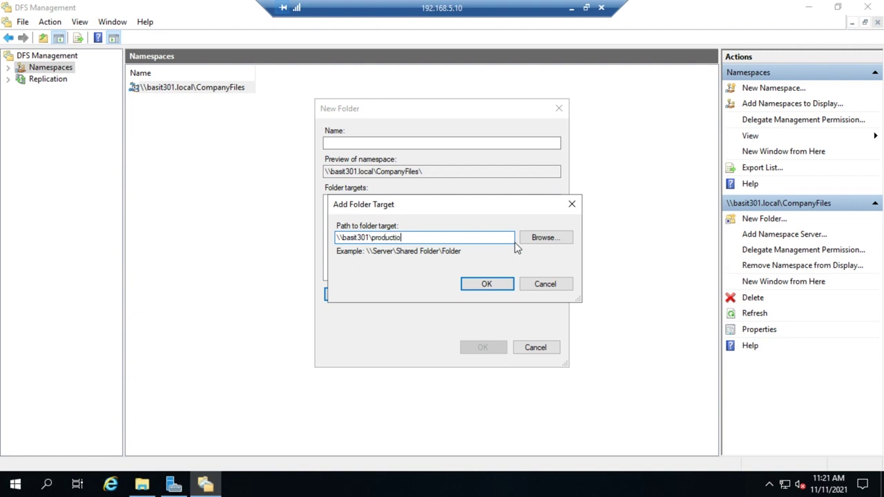
{"action": "left_click", "coordinate": [486, 284]}
{"action": "left_click", "coordinate": [384, 140]}
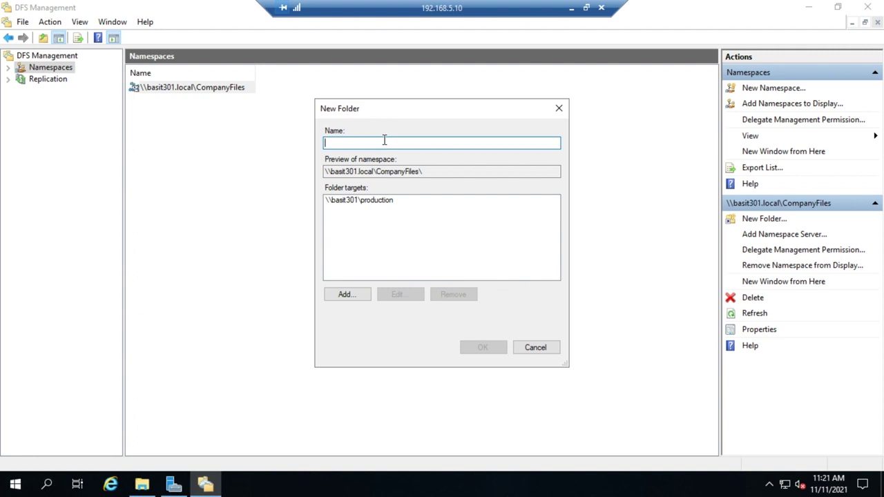
{"action": "type", "text": "Production"}
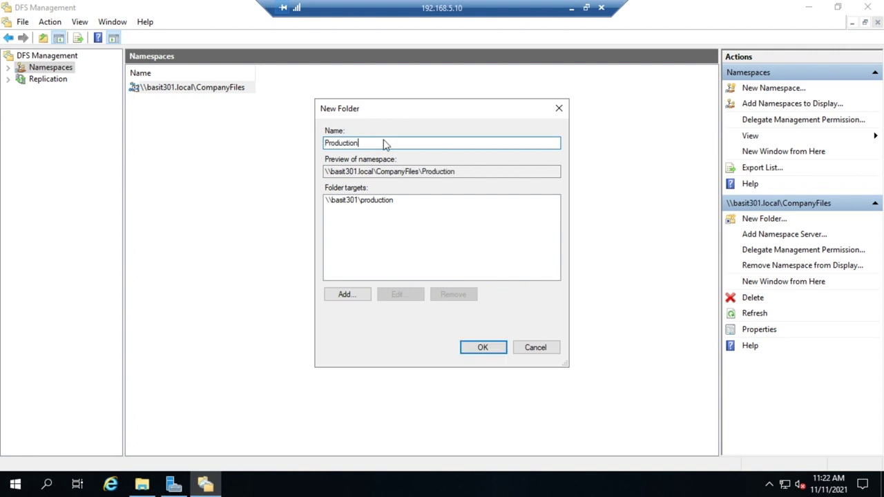
{"action": "left_click", "coordinate": [480, 348]}
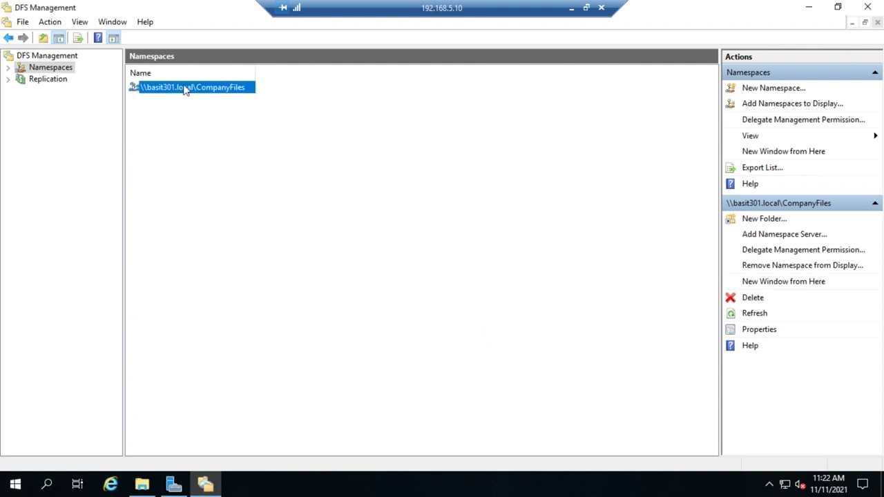
Open the properties of the \\basit301.local\CompanyFiles namespace and choose Lowest cost as the referral ordering method.
{"action": "right_click", "coordinate": [185, 91]}
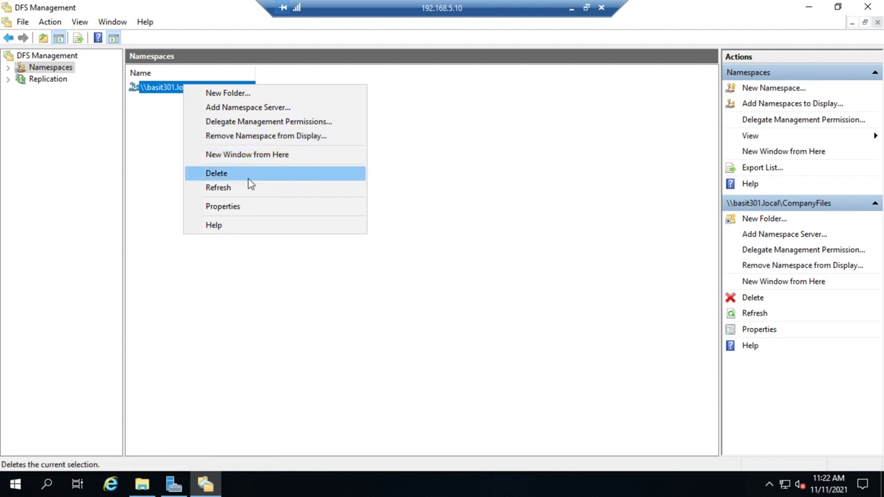
{"action": "left_click", "coordinate": [228, 207]}
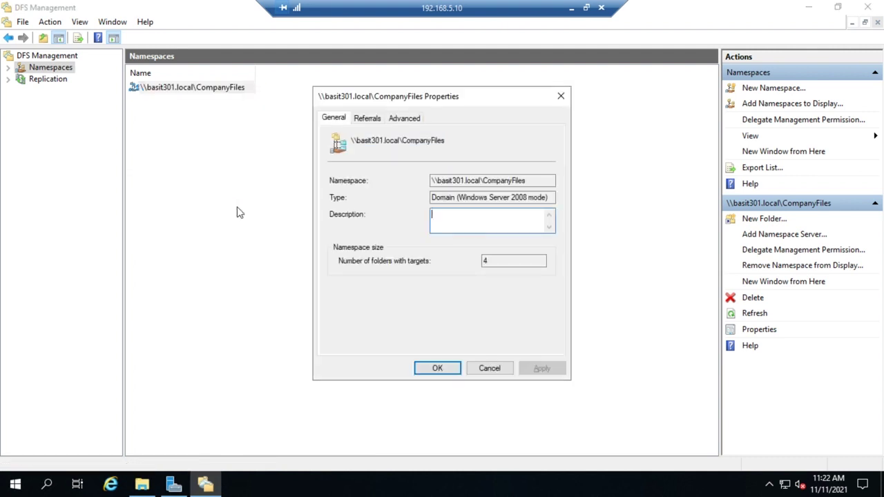
{"action": "left_click", "coordinate": [366, 119]}
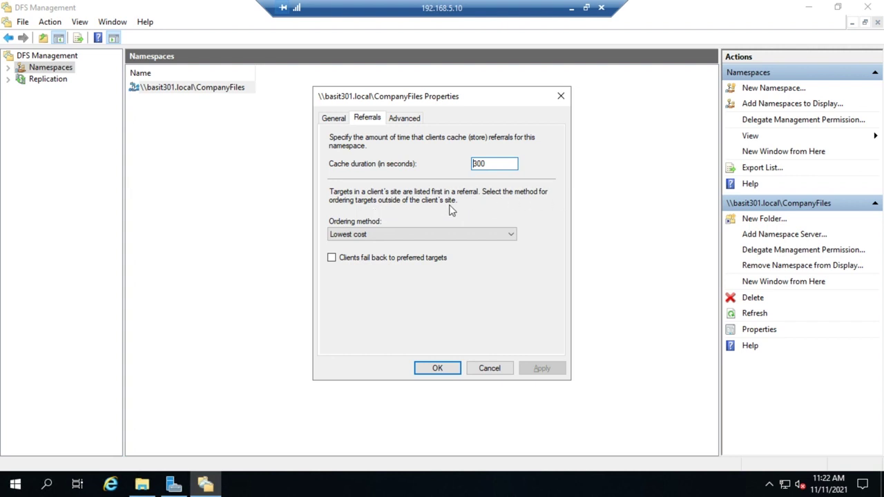
{"action": "left_click", "coordinate": [511, 236]}
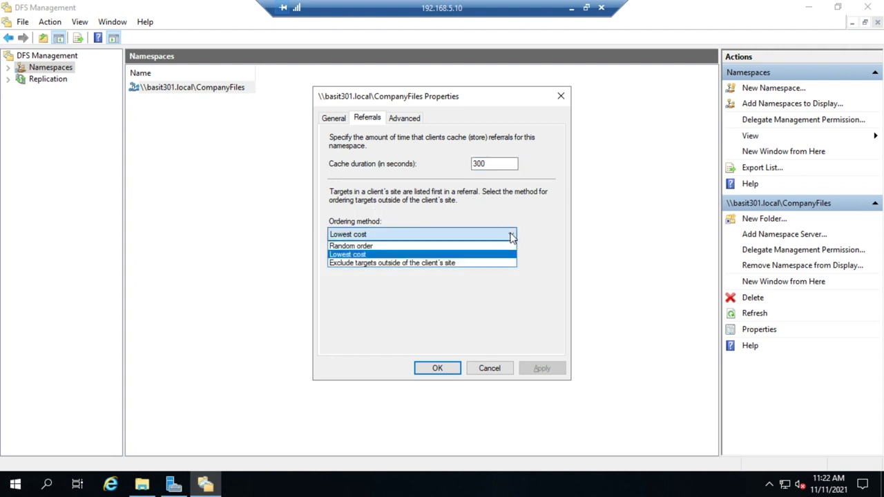
{"action": "left_click", "coordinate": [364, 255]}
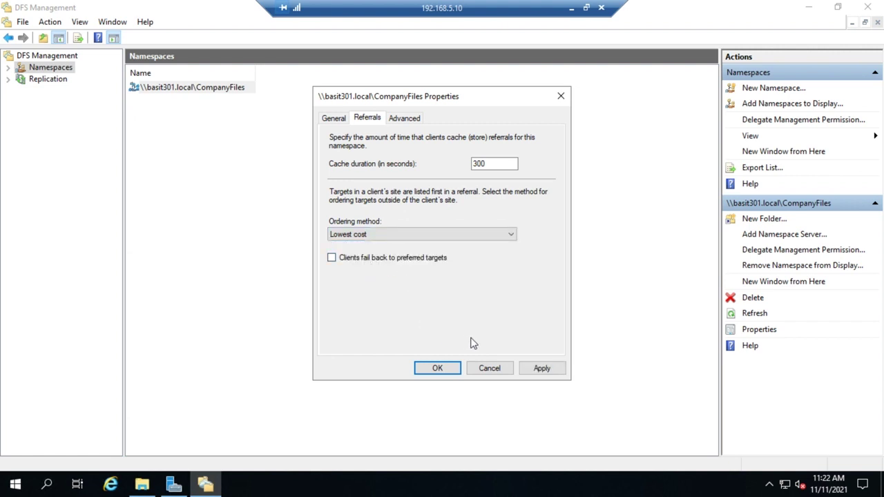
Enable access-based enumeration for the CompanyFiles namespace and save its properties.
{"action": "left_click", "coordinate": [401, 120]}
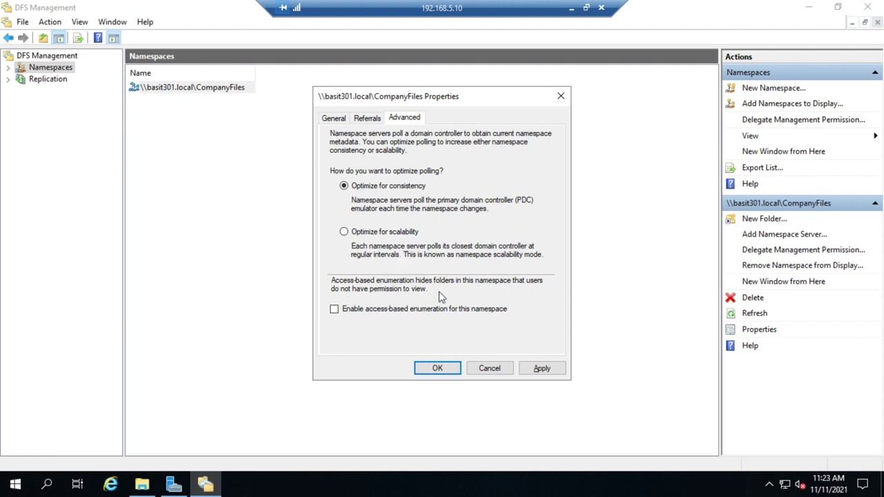
{"action": "left_click", "coordinate": [334, 310]}
{"action": "left_click", "coordinate": [442, 368]}
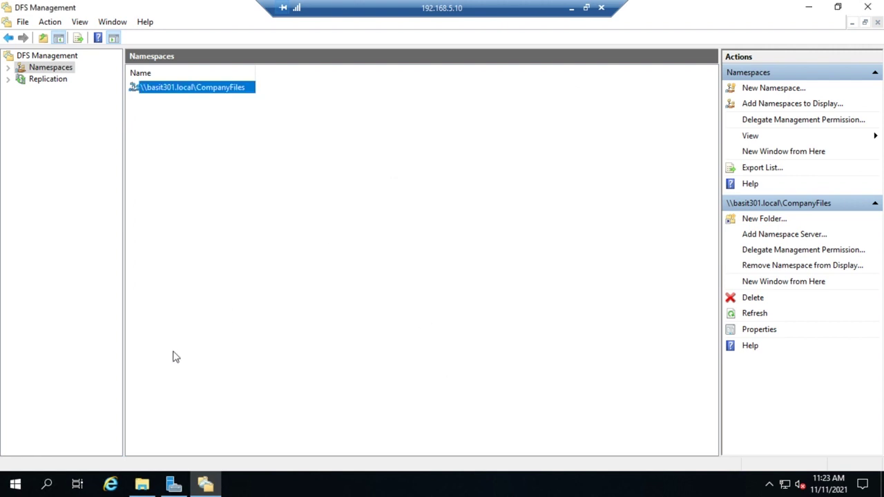
Switch to File Explorer, refresh the shares on basit301 and open the CompanyFiles share.
{"action": "left_click", "coordinate": [141, 486]}
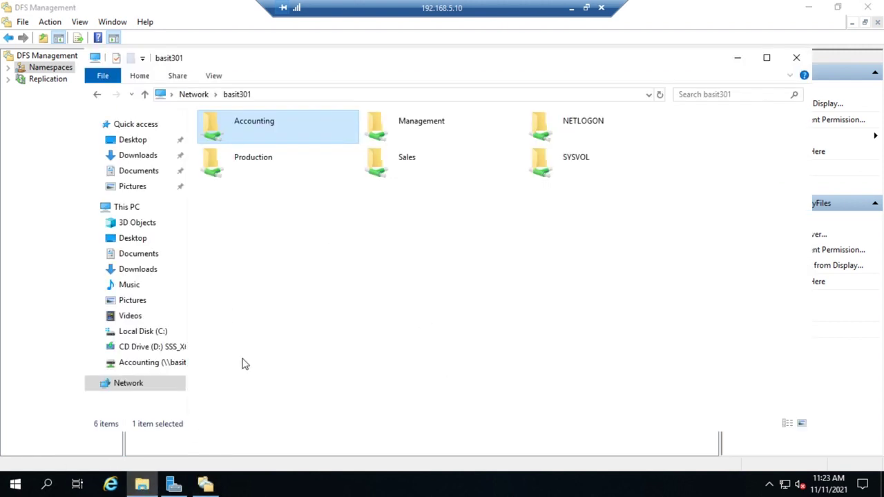
{"action": "left_click", "coordinate": [404, 189]}
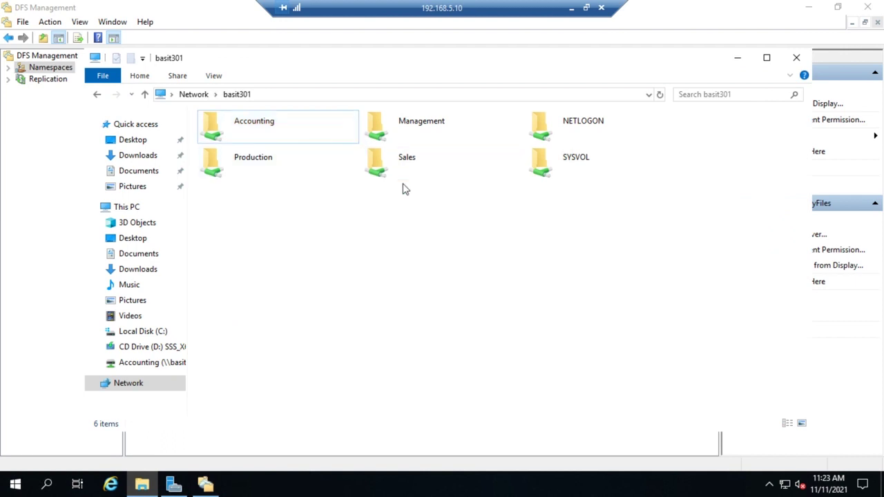
{"action": "key", "text": "F5"}
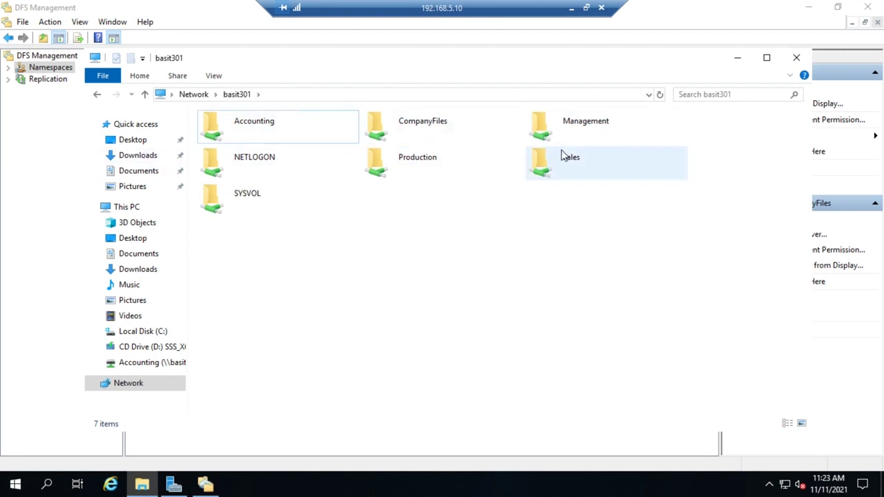
{"action": "double_click", "coordinate": [427, 136]}
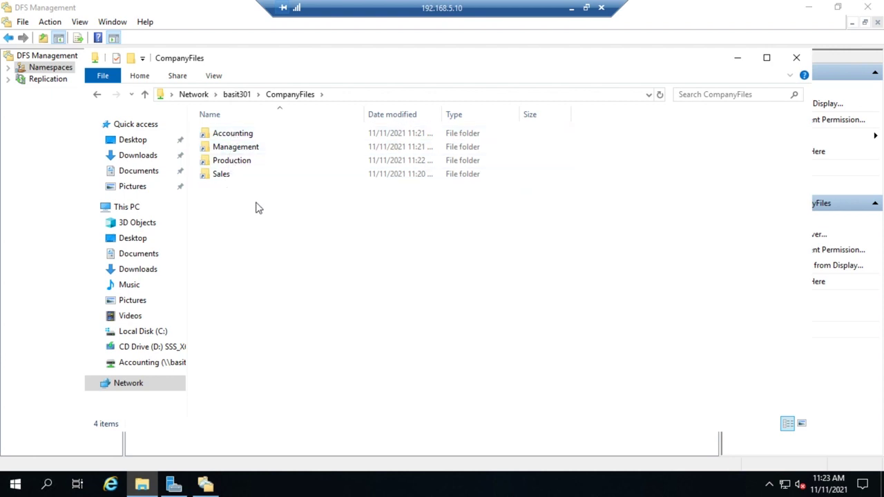
Create a folder named Accounts Payable inside the Accounting folder of CompanyFiles.
{"action": "double_click", "coordinate": [243, 136]}
{"action": "right_click", "coordinate": [340, 214]}
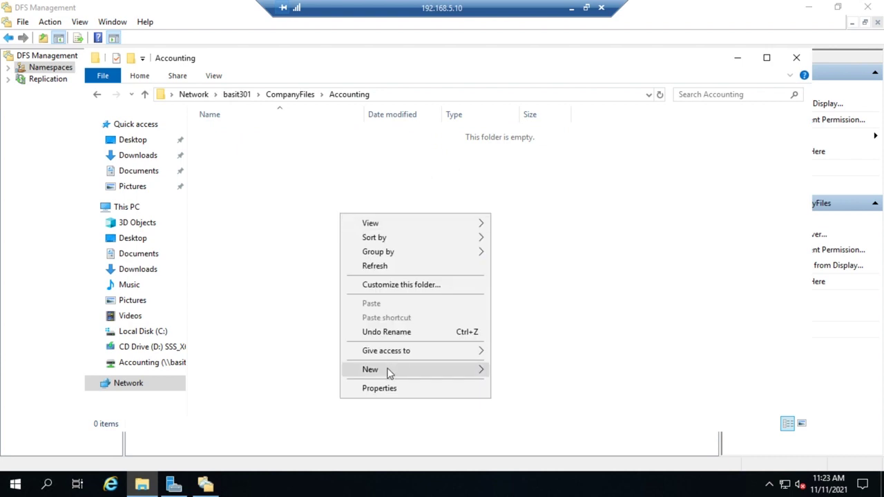
{"action": "mouse_move", "coordinate": [386, 373]}
{"action": "left_click", "coordinate": [516, 371]}
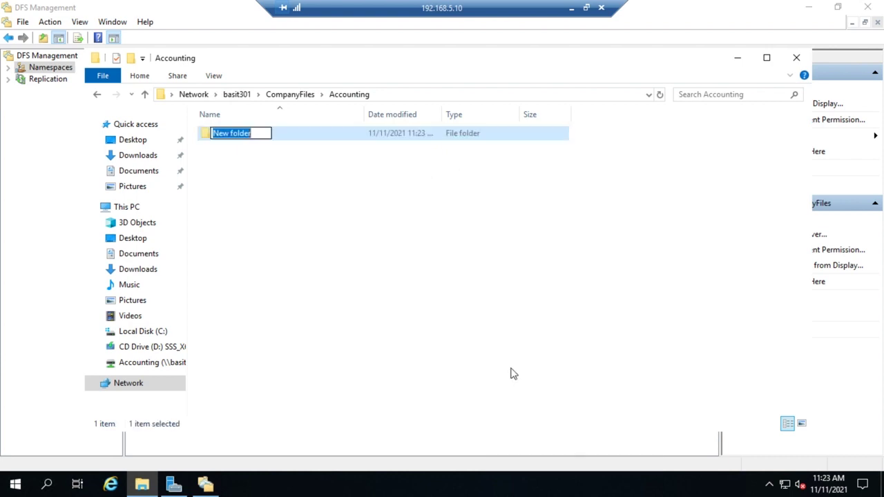
{"action": "type", "text": "Account"}
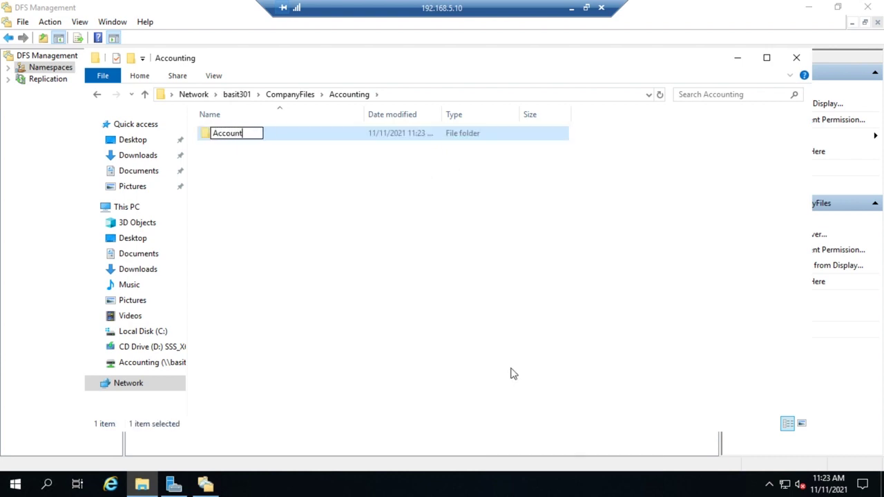
{"action": "type", "text": "s Payable"}
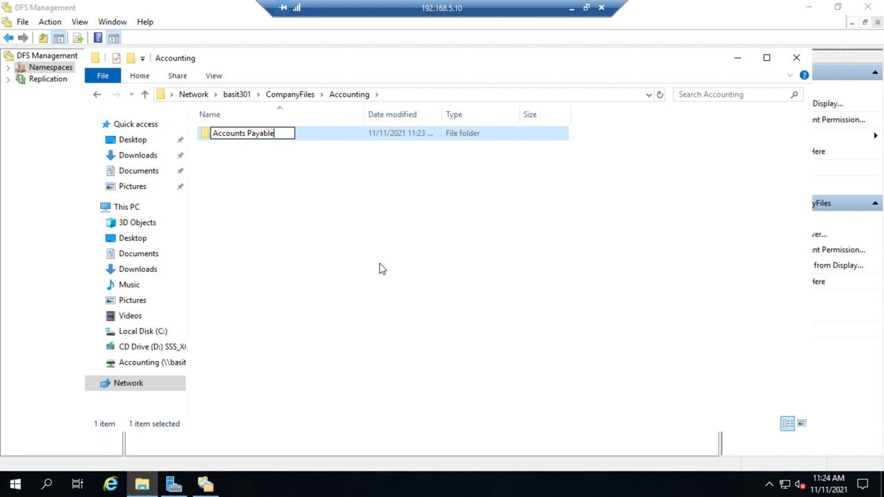
{"action": "key", "text": "Return"}
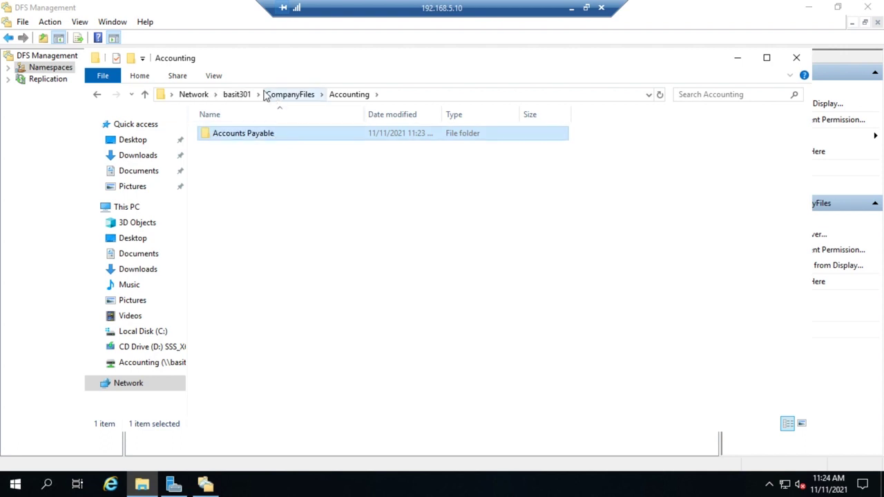
Check for the Accounts Payable folder in the basit301 Accounting share and in C:\Accounting, and close File Explorer.
{"action": "left_click", "coordinate": [238, 94]}
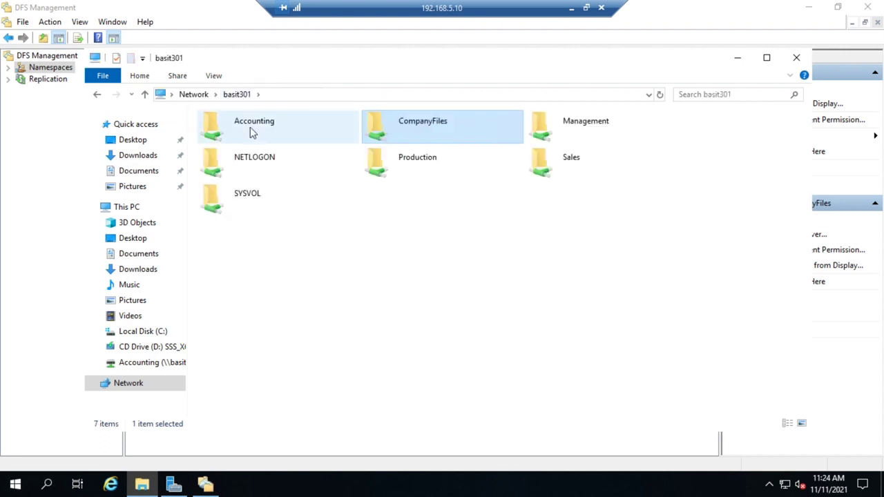
{"action": "double_click", "coordinate": [250, 127]}
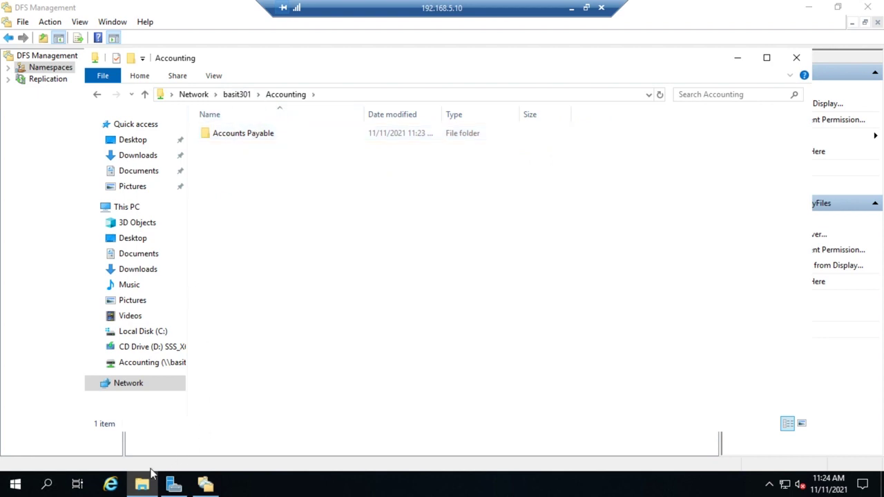
{"action": "left_click", "coordinate": [141, 332]}
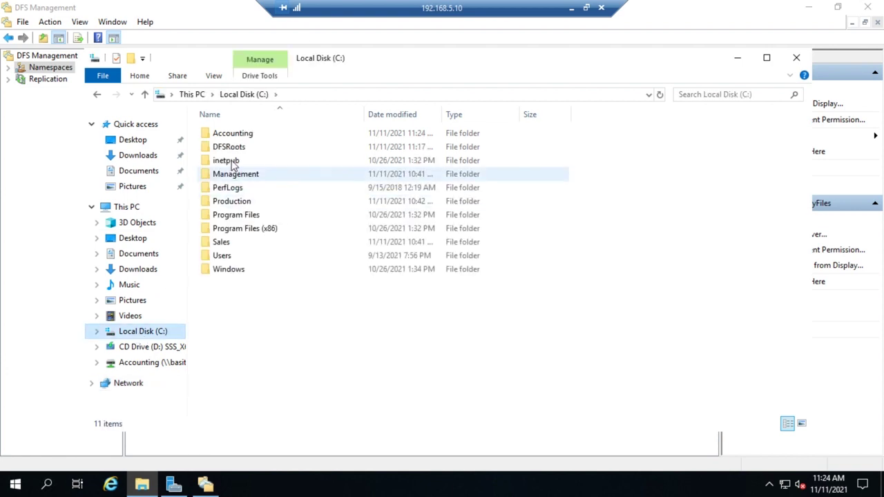
{"action": "left_click", "coordinate": [233, 137]}
{"action": "double_click", "coordinate": [232, 136]}
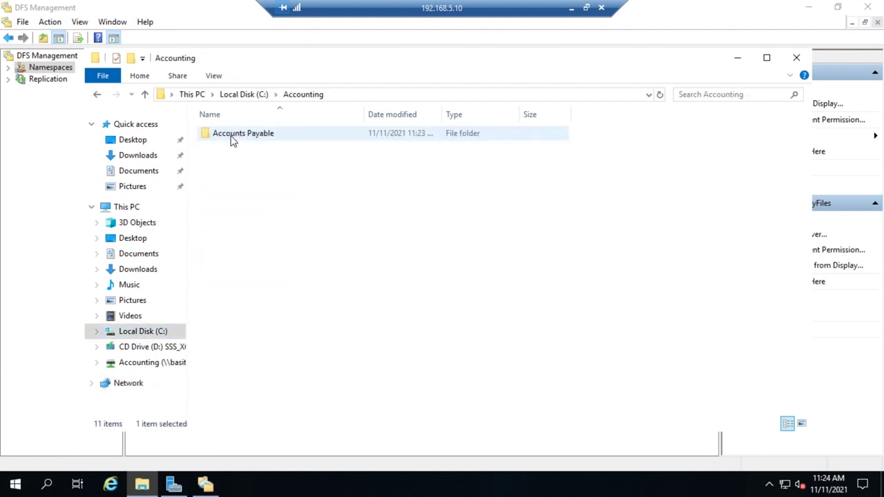
{"action": "left_click", "coordinate": [797, 60]}
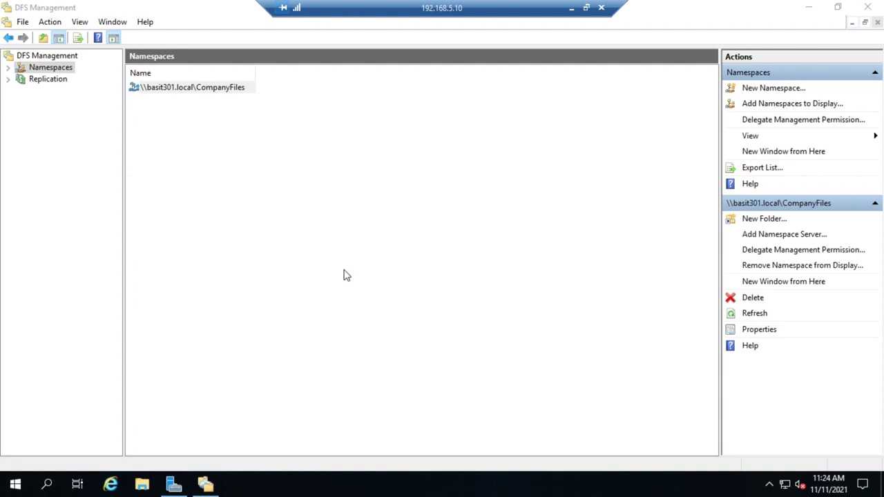
Open a new File Explorer window and browse to the shares on \\basit301.
{"action": "left_click", "coordinate": [141, 485]}
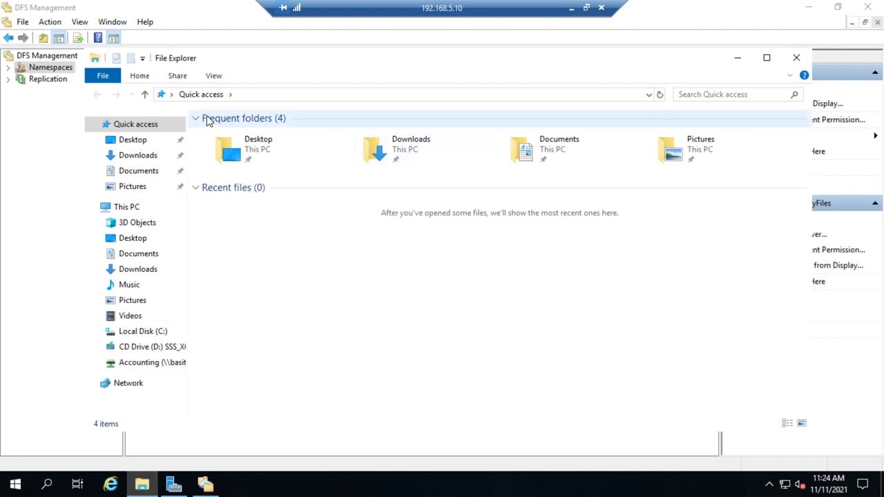
{"action": "left_click", "coordinate": [269, 94]}
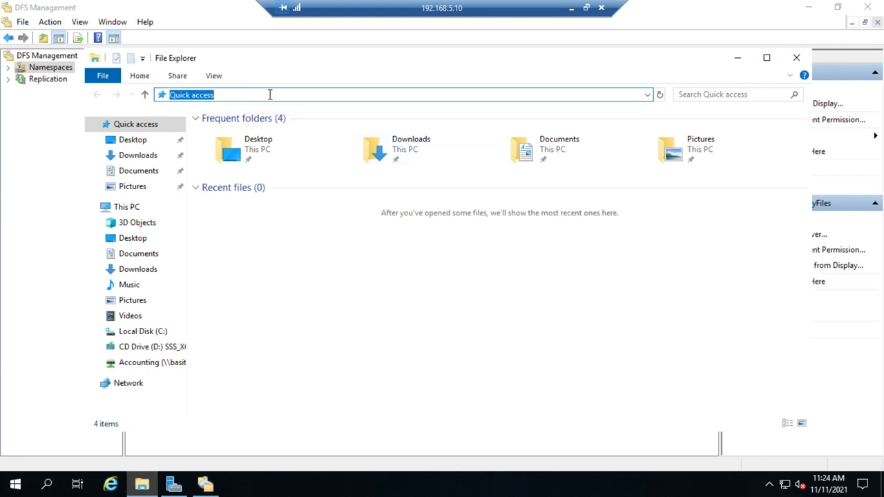
{"action": "type", "text": "\\basi"}
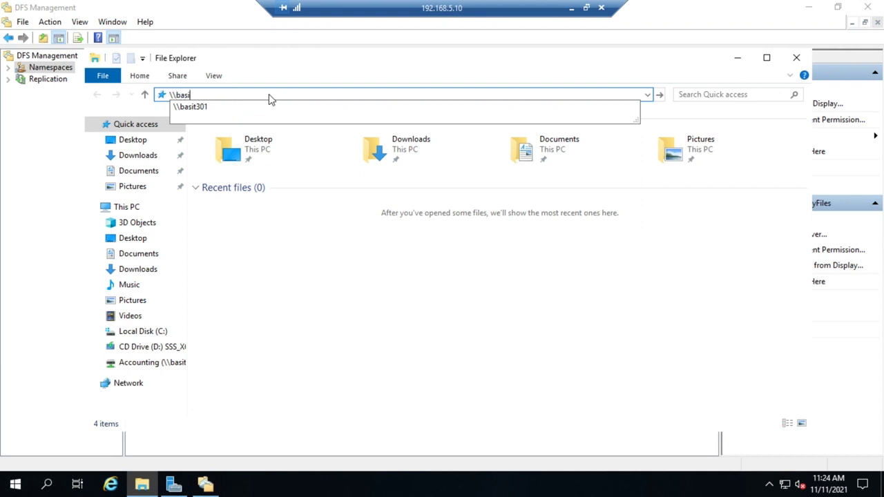
{"action": "key", "text": "Down"}
{"action": "key", "text": "Return"}
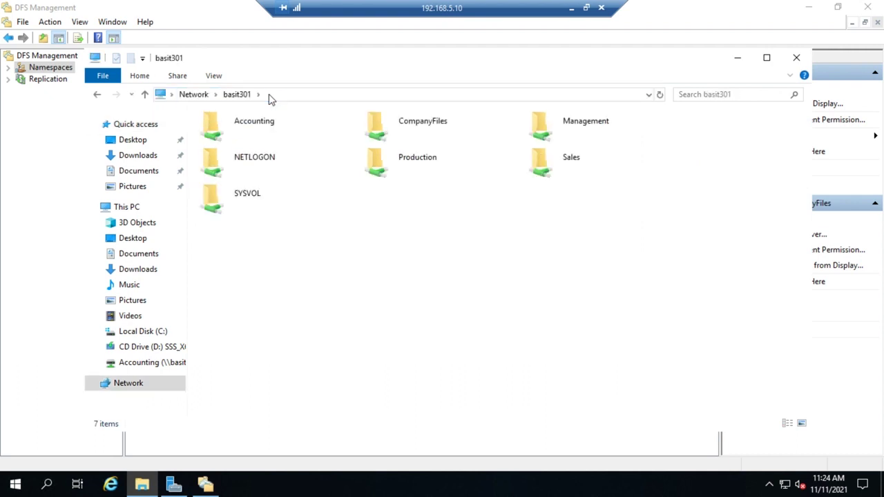
View the Map network drive option for the CompanyFiles share without mapping it, and close File Explorer to return to DFS Management.
{"action": "right_click", "coordinate": [414, 125]}
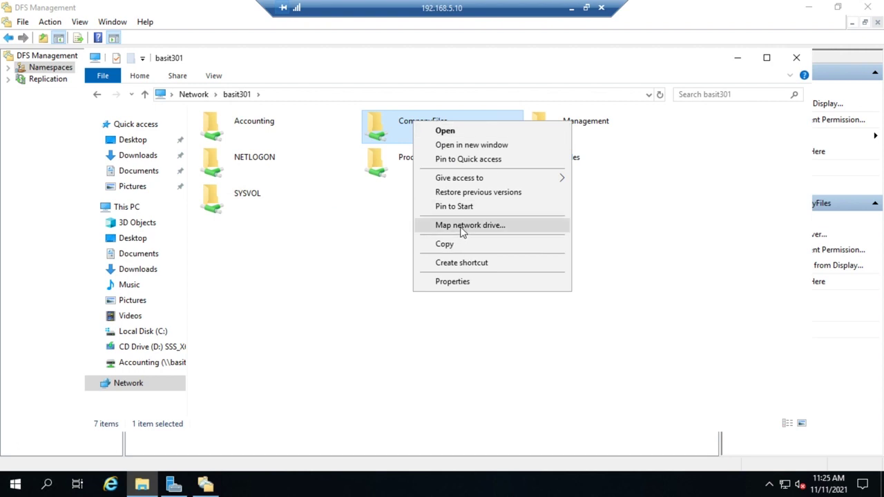
{"action": "left_click", "coordinate": [365, 265]}
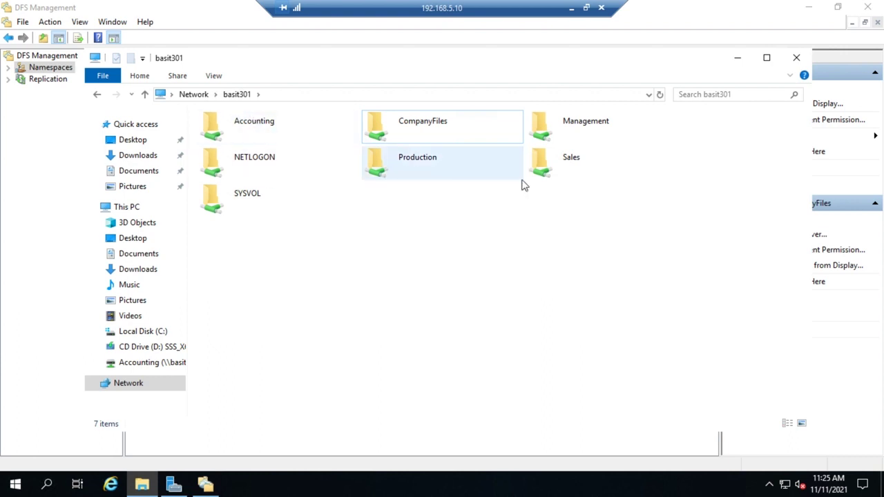
{"action": "left_click", "coordinate": [794, 60]}
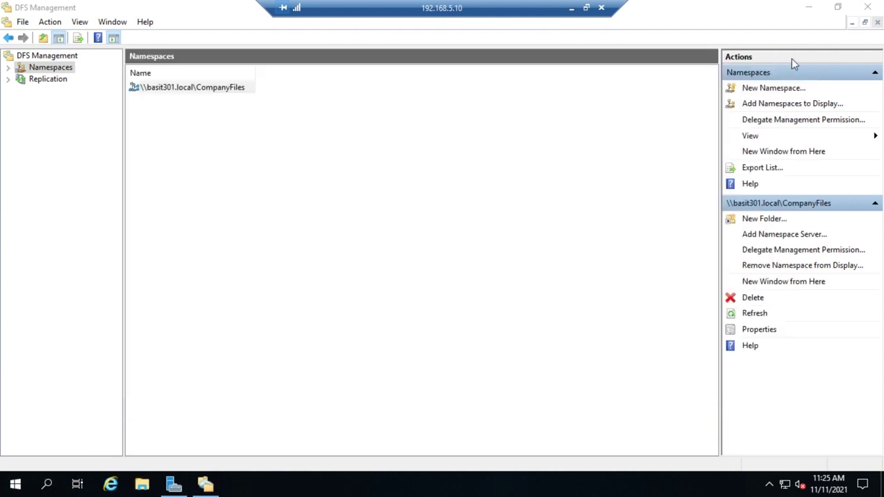
{"action": "left_click", "coordinate": [465, 226]}
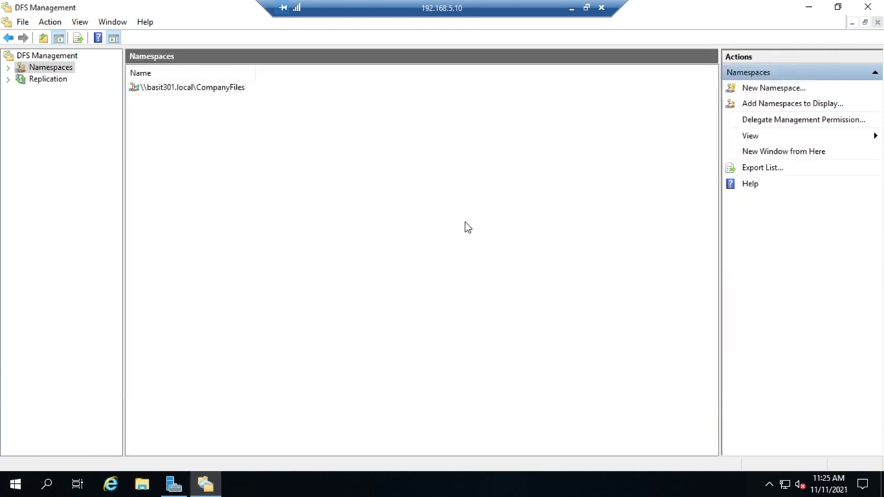